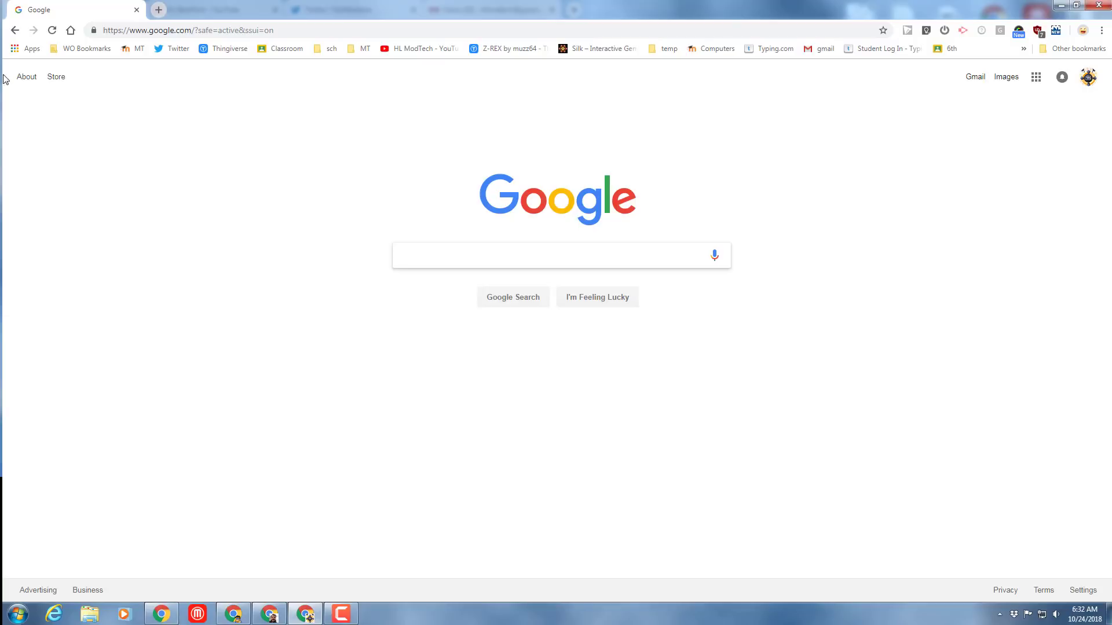
Go to Google Drive from the apps list and open the 'computers 1 mdh' presentation
left_click(28, 50)
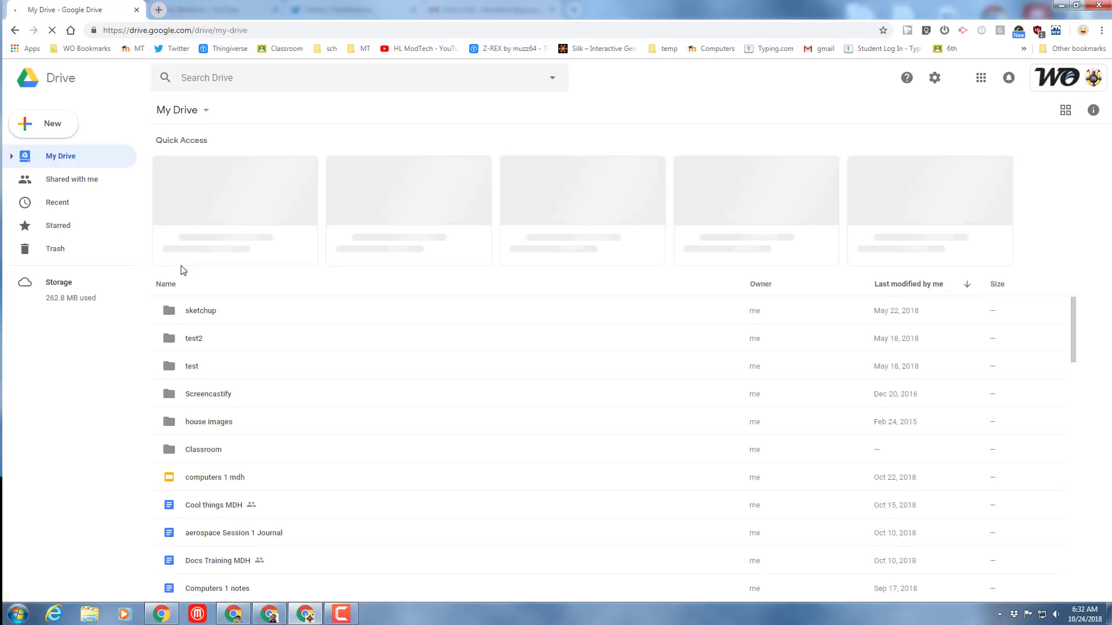
left_click(229, 480)
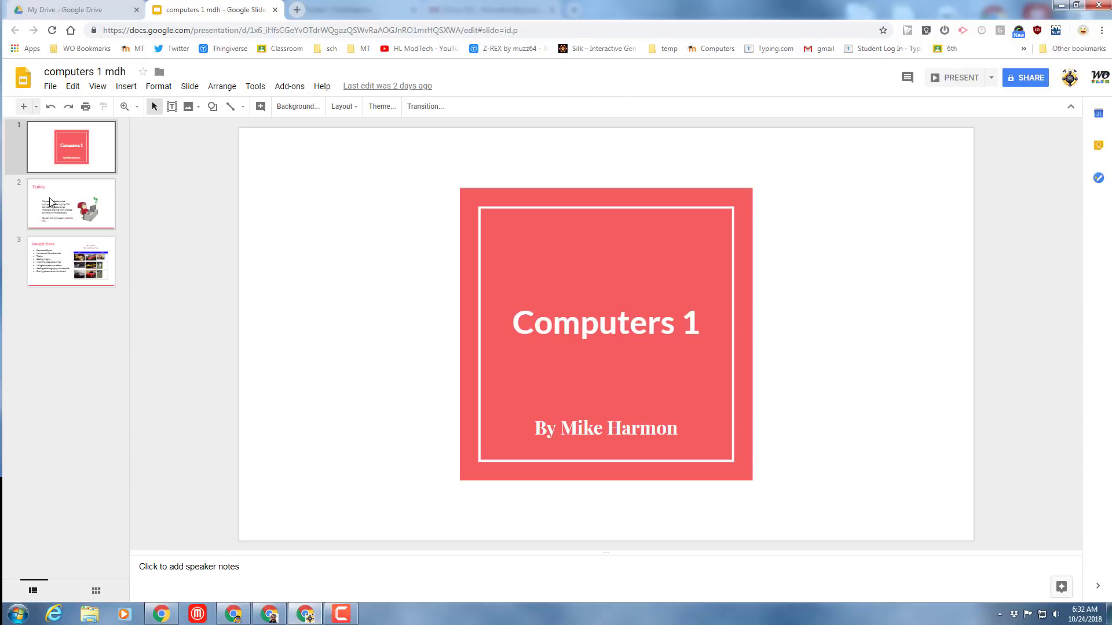
Review slides 2 and 3, then insert a new blank slide after slide 3 from the filmstrip menu
left_click(63, 214)
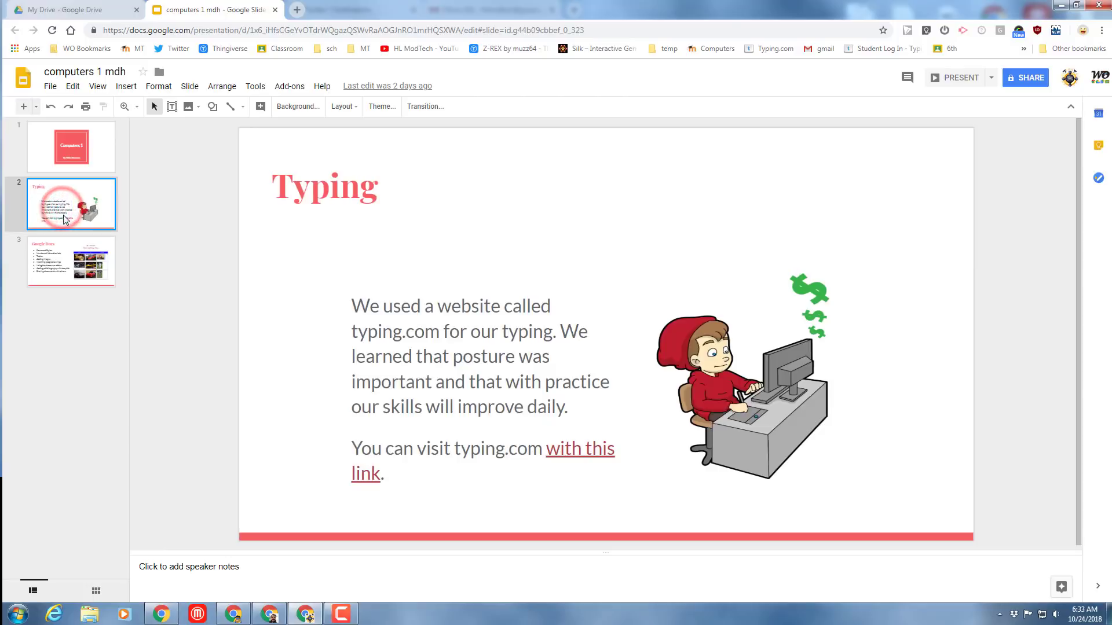
left_click(74, 266)
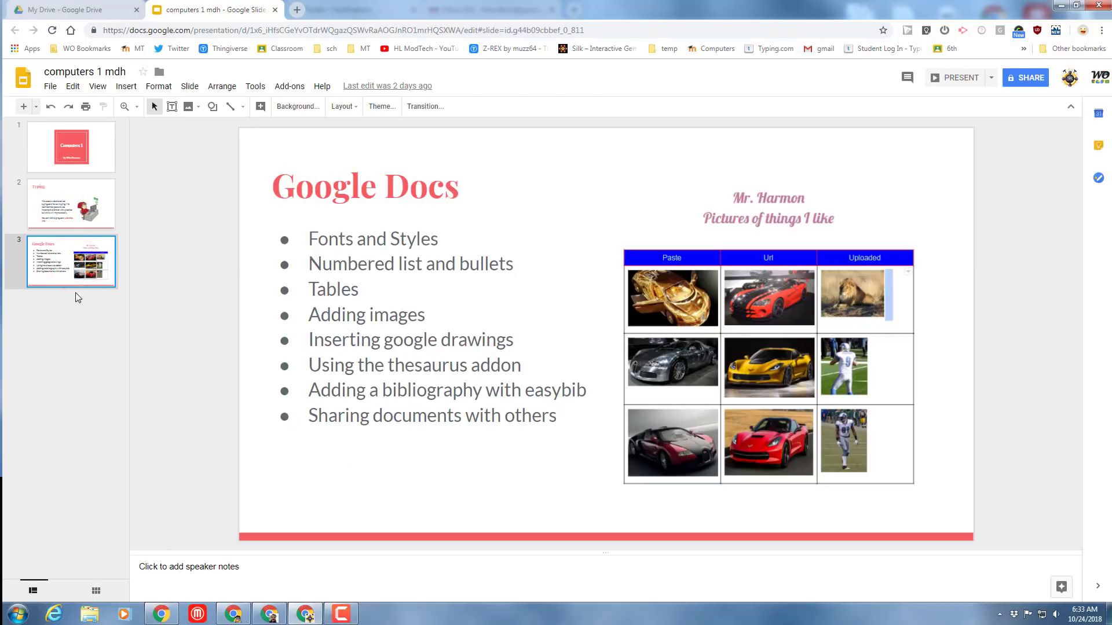
left_click(69, 291)
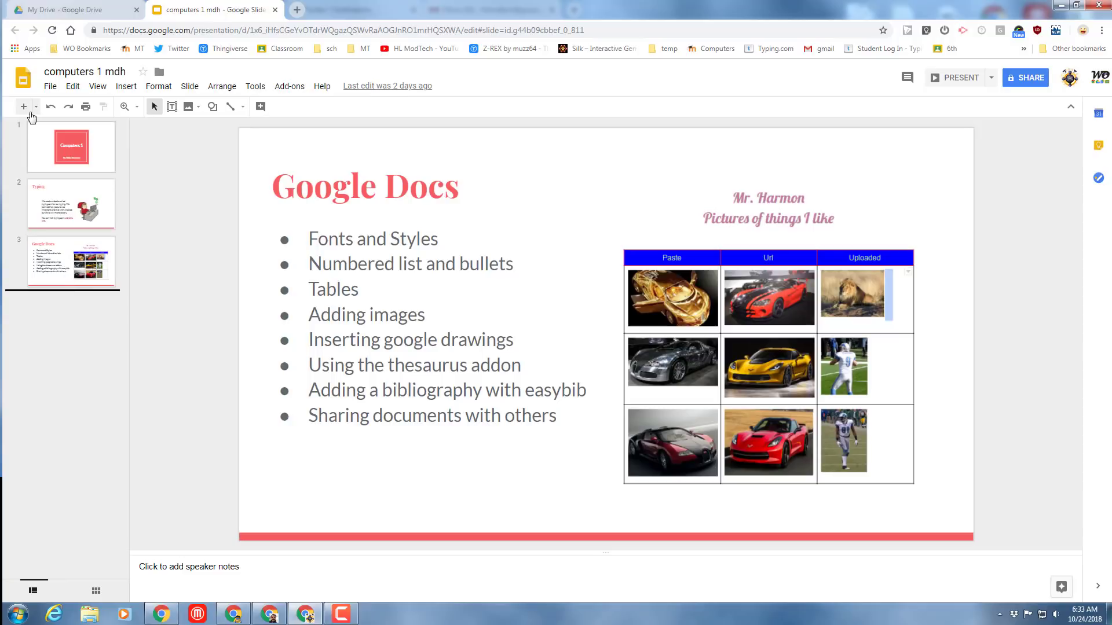
right_click(62, 278)
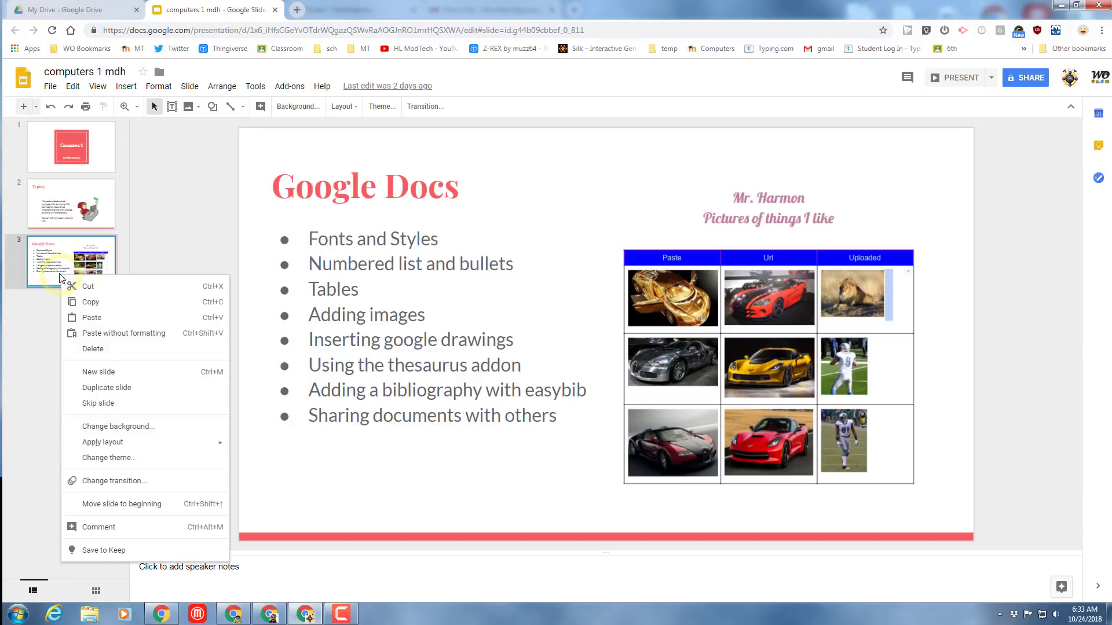
left_click(106, 372)
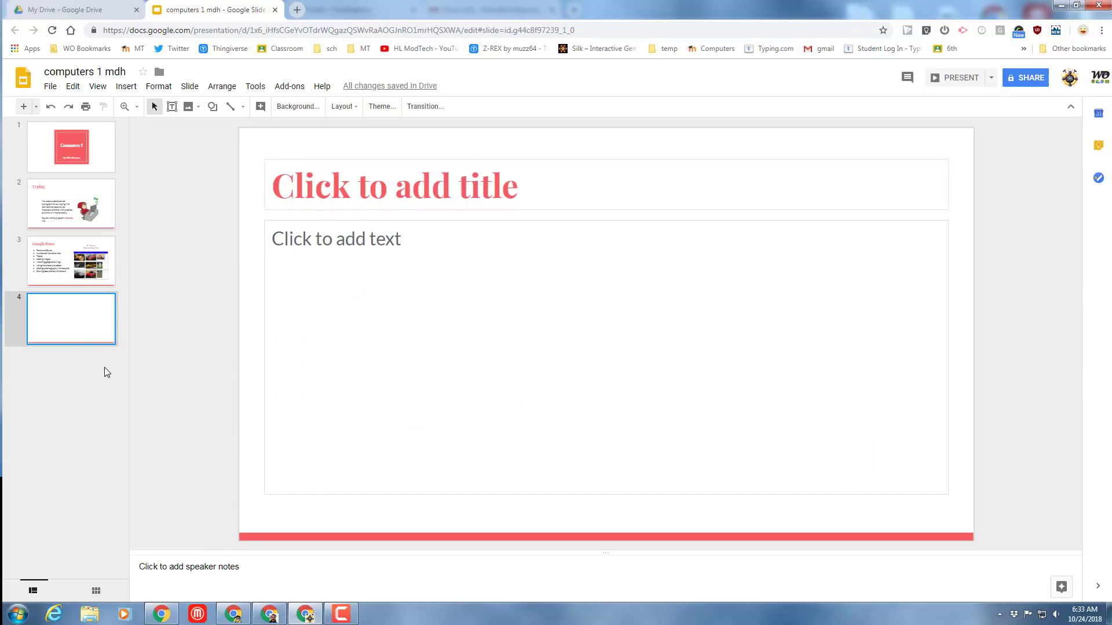
Apply the Title and two columns layout, title it 'Google Sheets', and start a bulleted list on the left
left_click(336, 106)
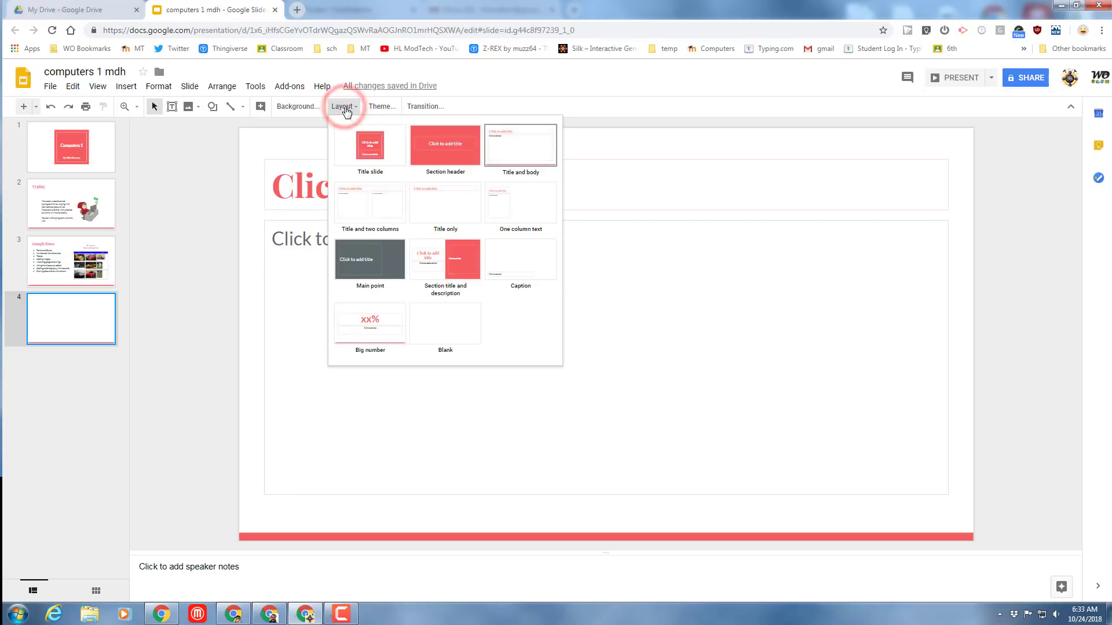
left_click(370, 207)
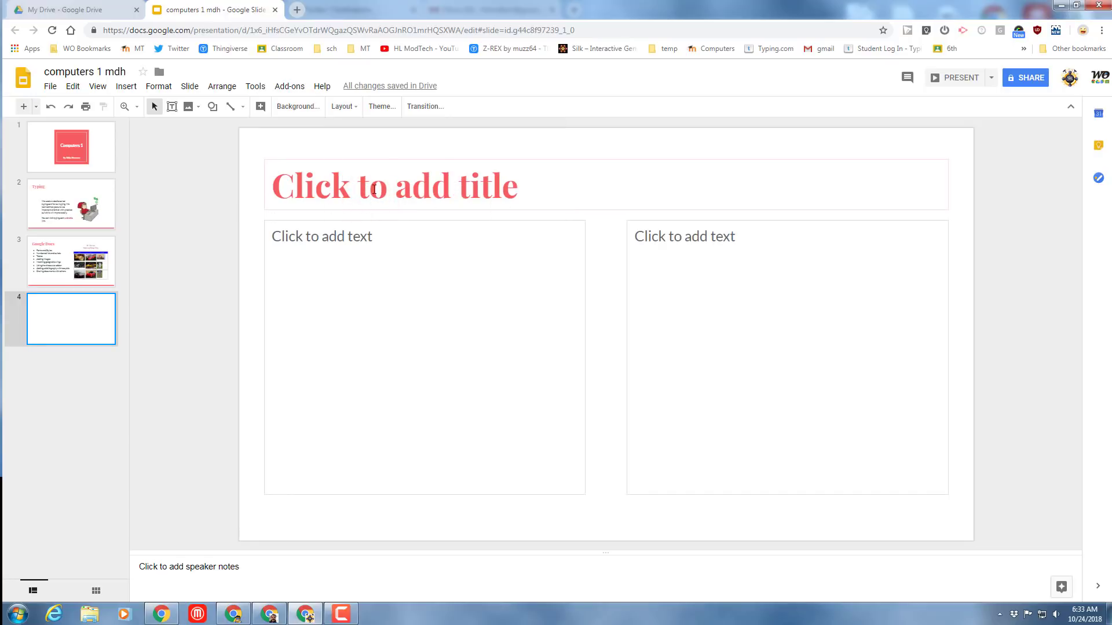
left_click(440, 189)
type("Google Sheets")
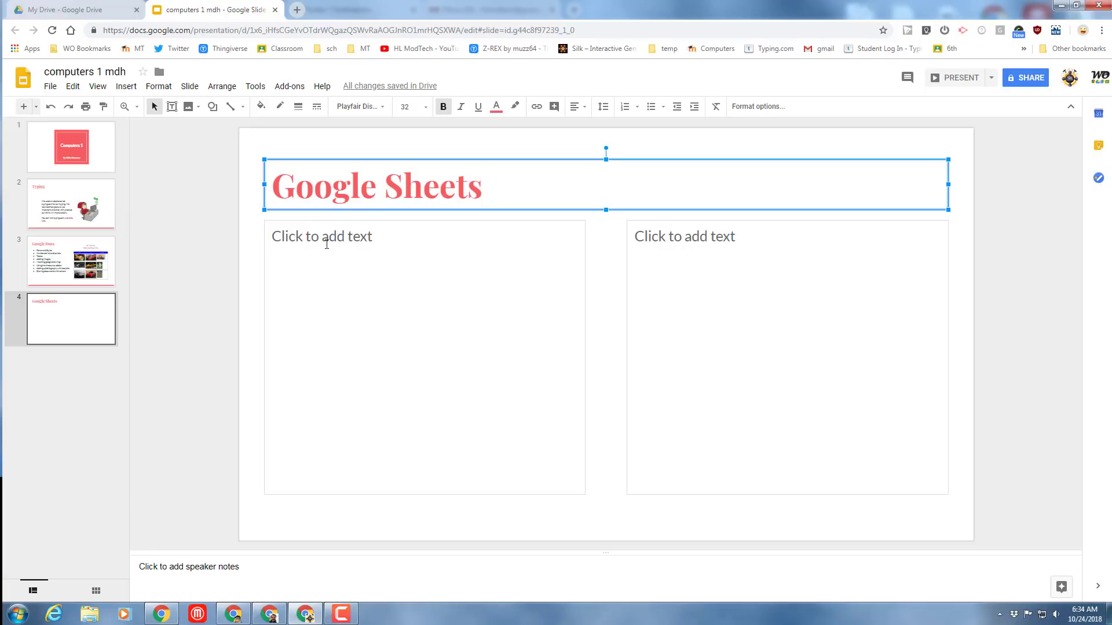
left_click(348, 240)
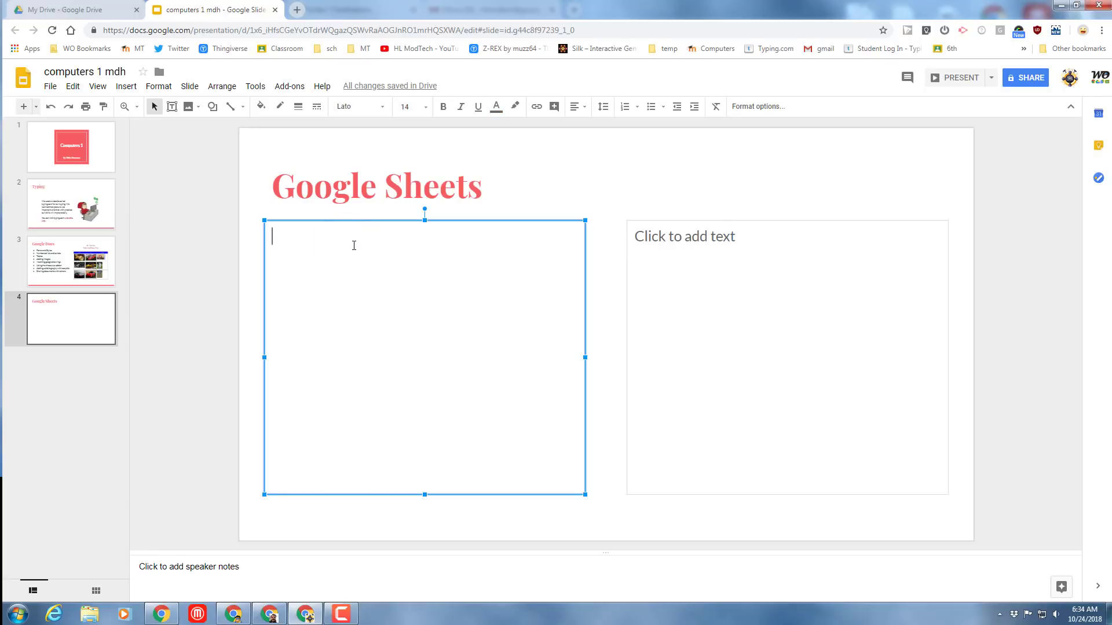
left_click(651, 107)
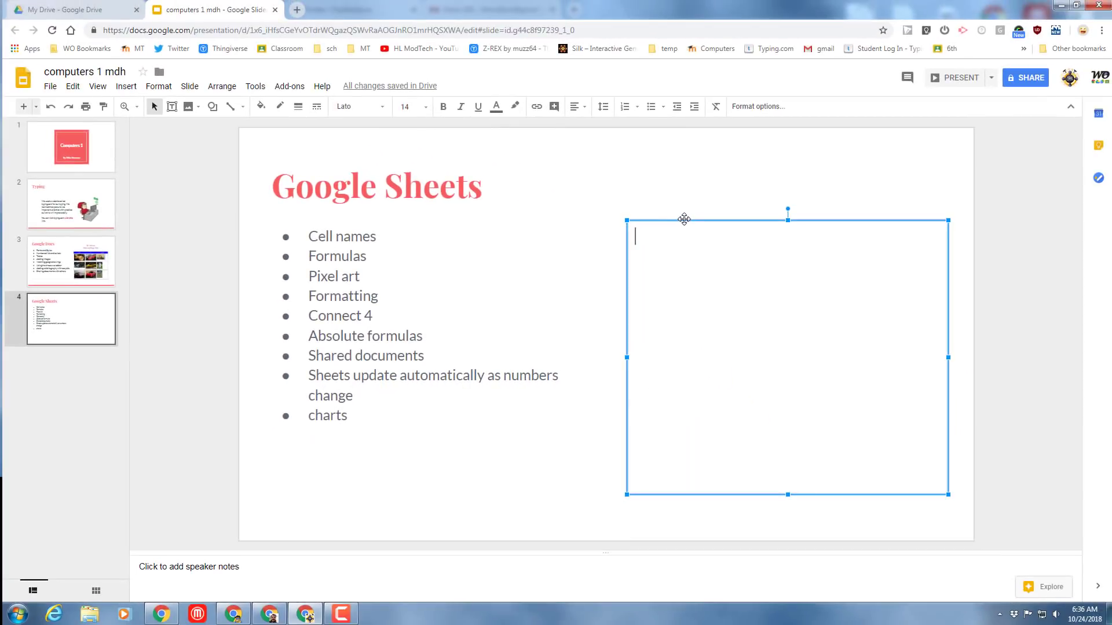
Delete the empty right placeholder and choose to insert a chart from Sheets
left_click(707, 208)
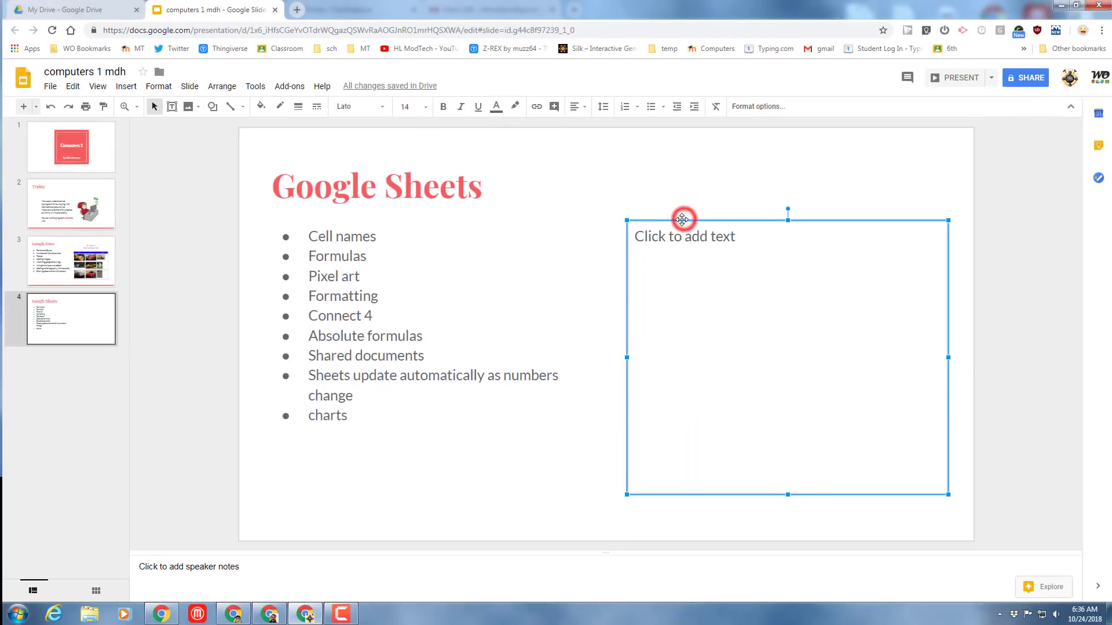
key("Delete")
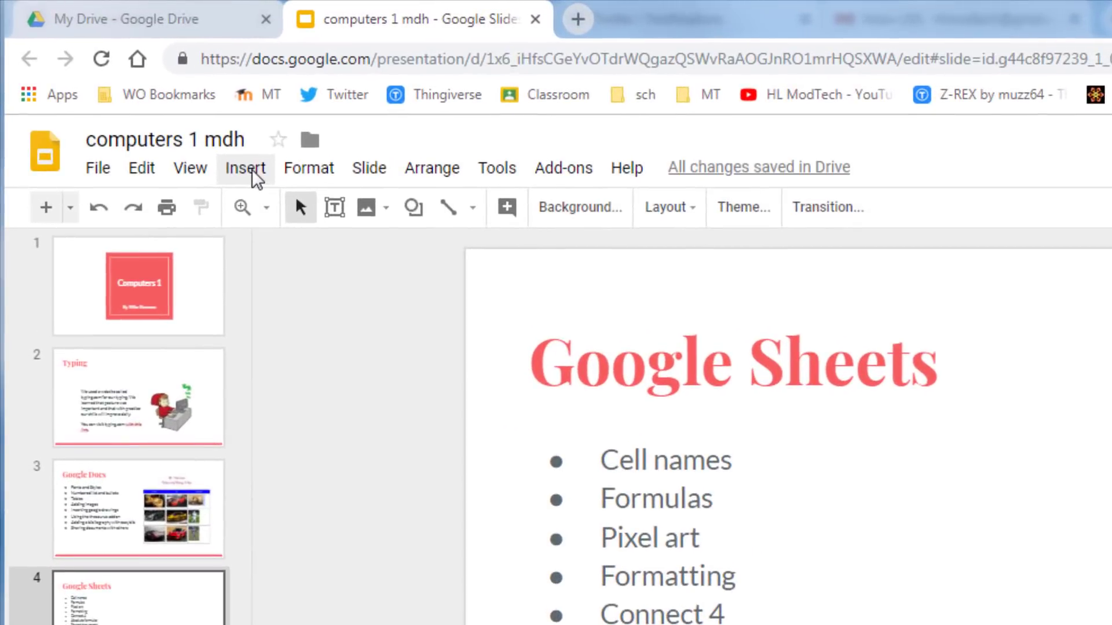
left_click(257, 179)
left_click(281, 361)
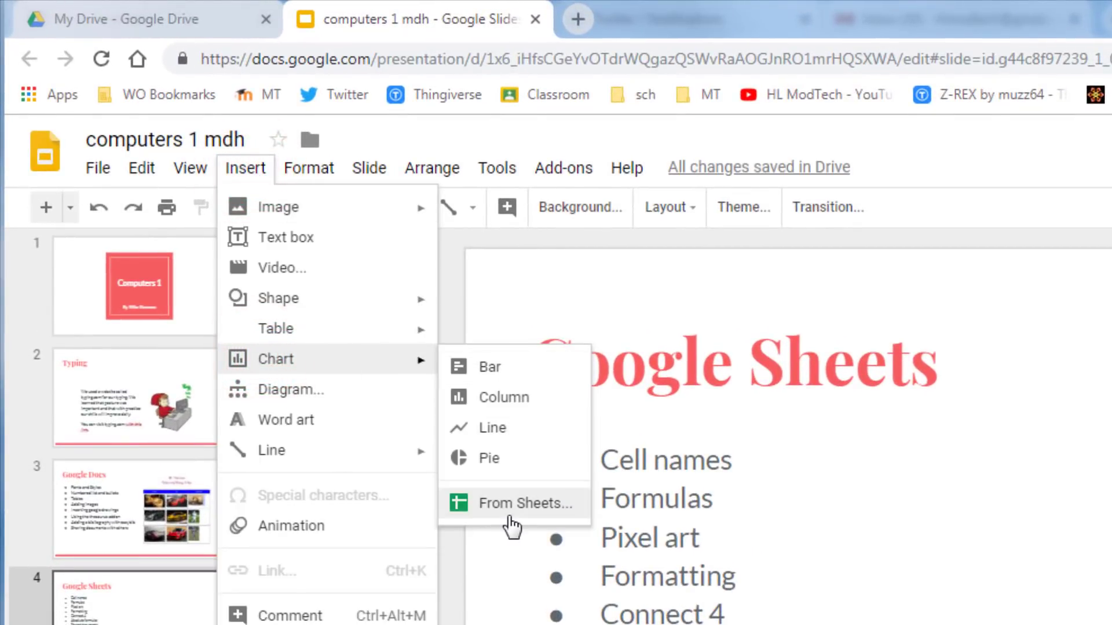
left_click(547, 513)
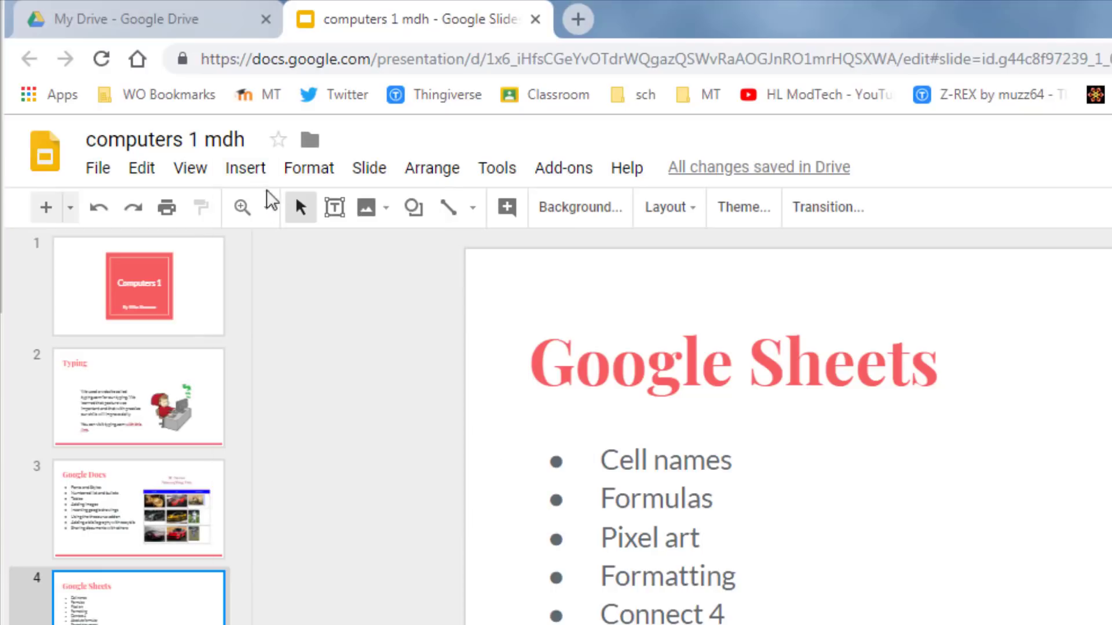
left_click(244, 170)
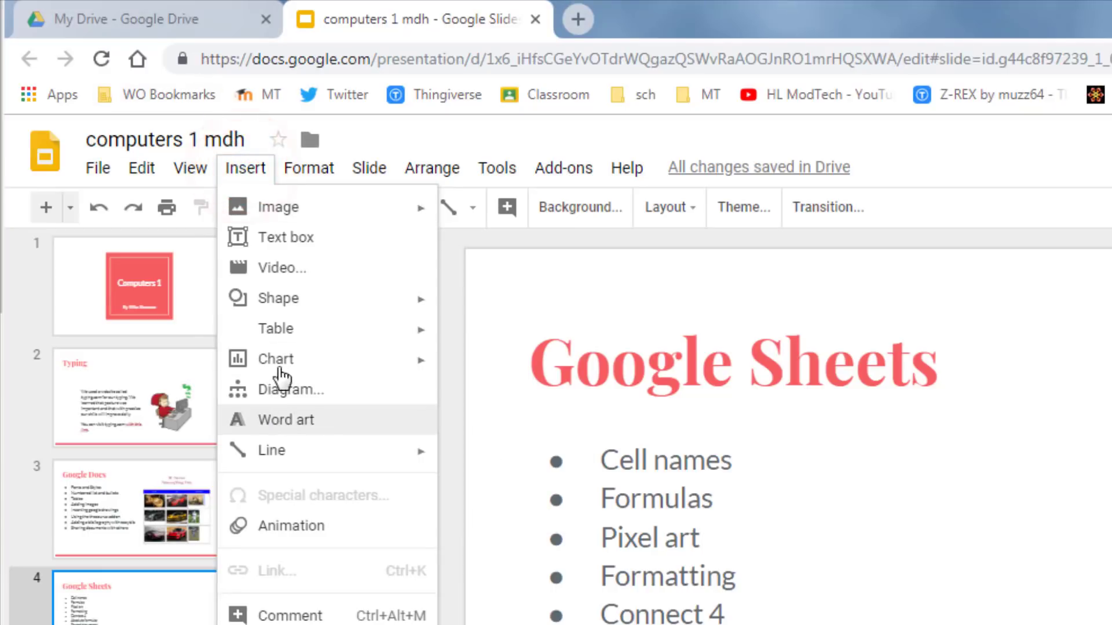
mouse_move(280, 360)
left_click(505, 509)
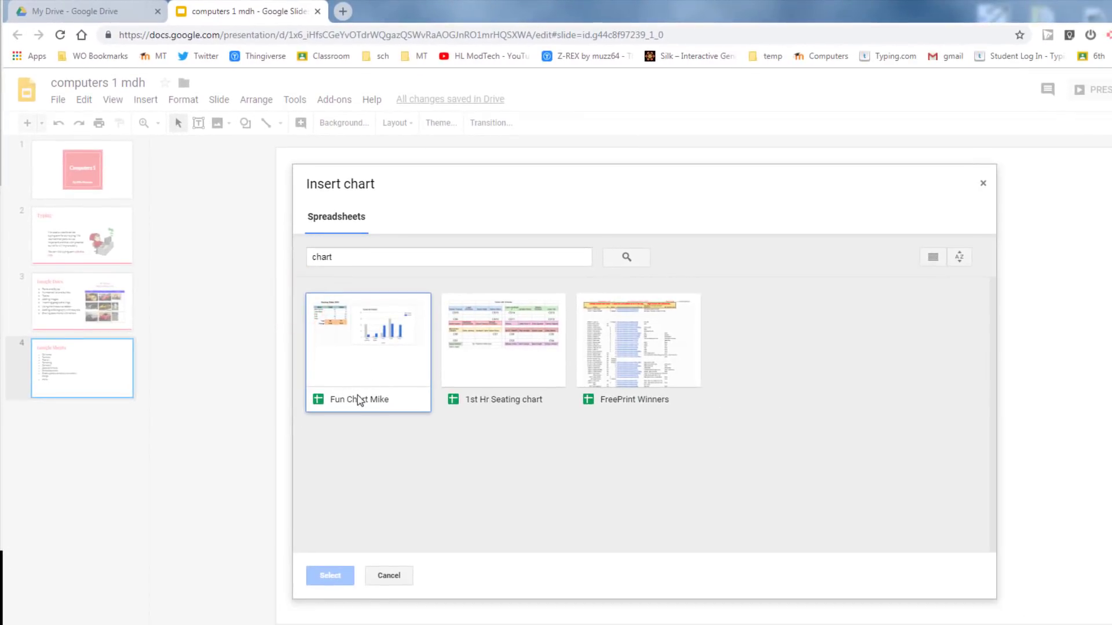
Find the chart spreadsheet and import its Goals and Assist chart
left_click(348, 256)
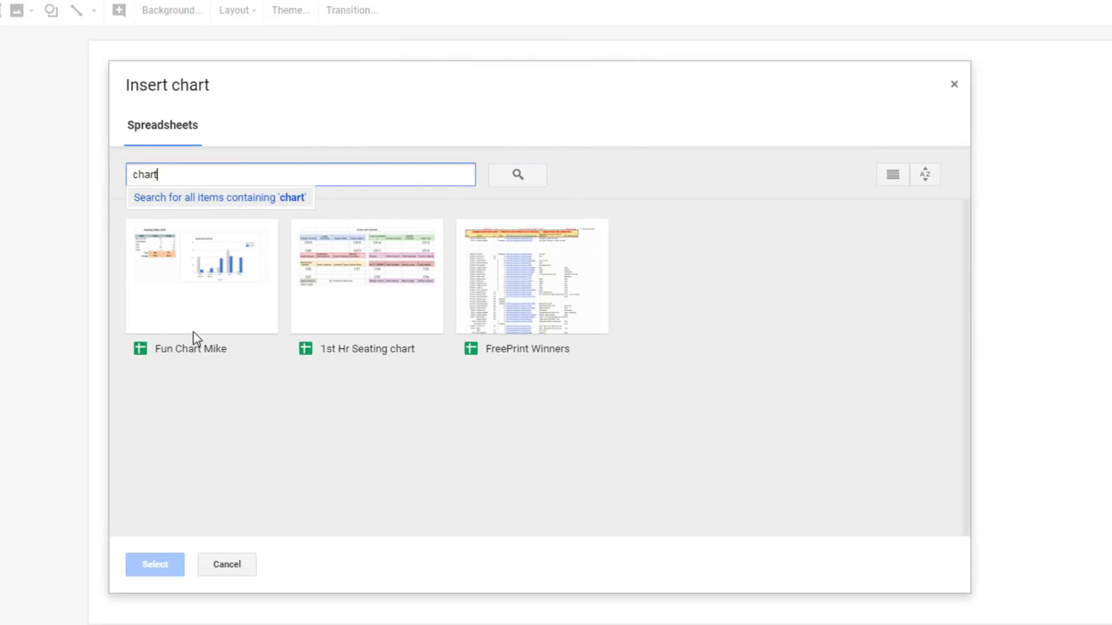
left_click(168, 174)
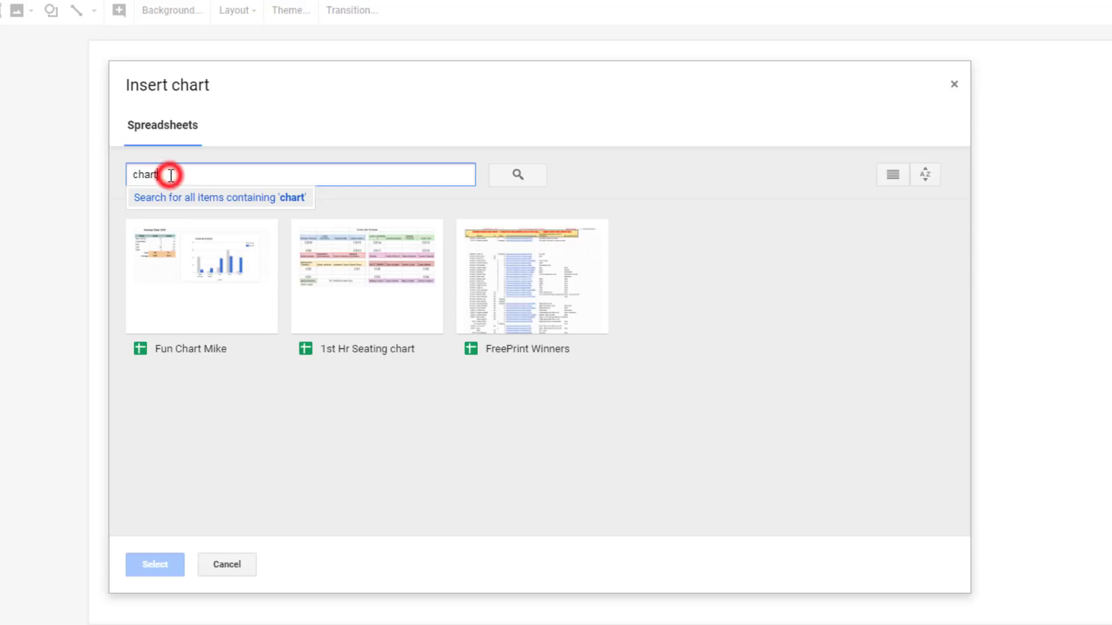
left_click(226, 276)
left_click(156, 564)
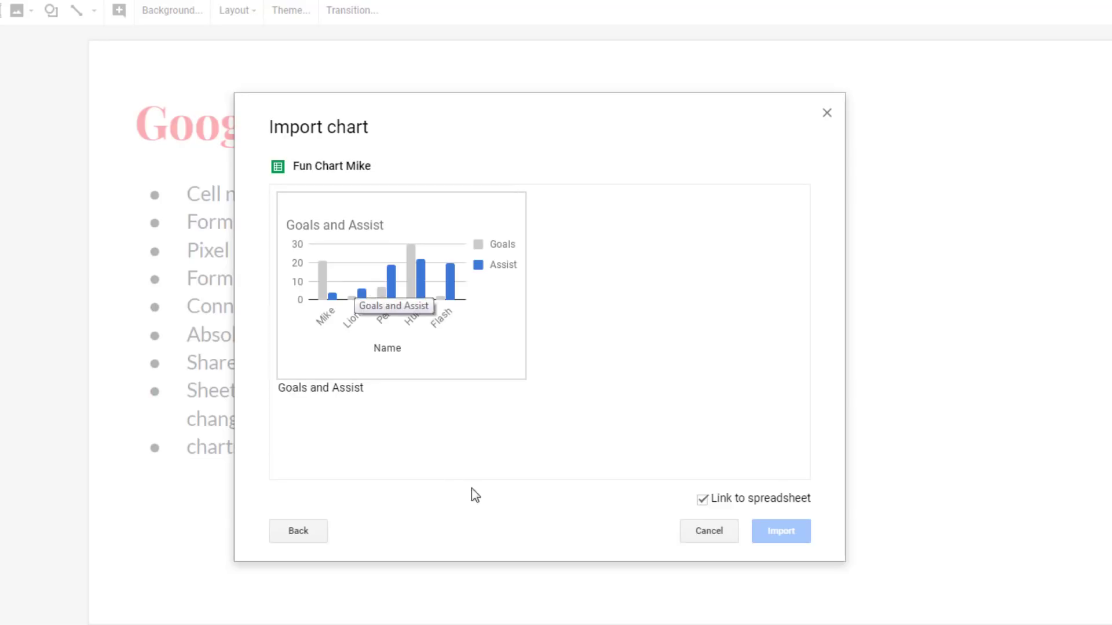
left_click(435, 350)
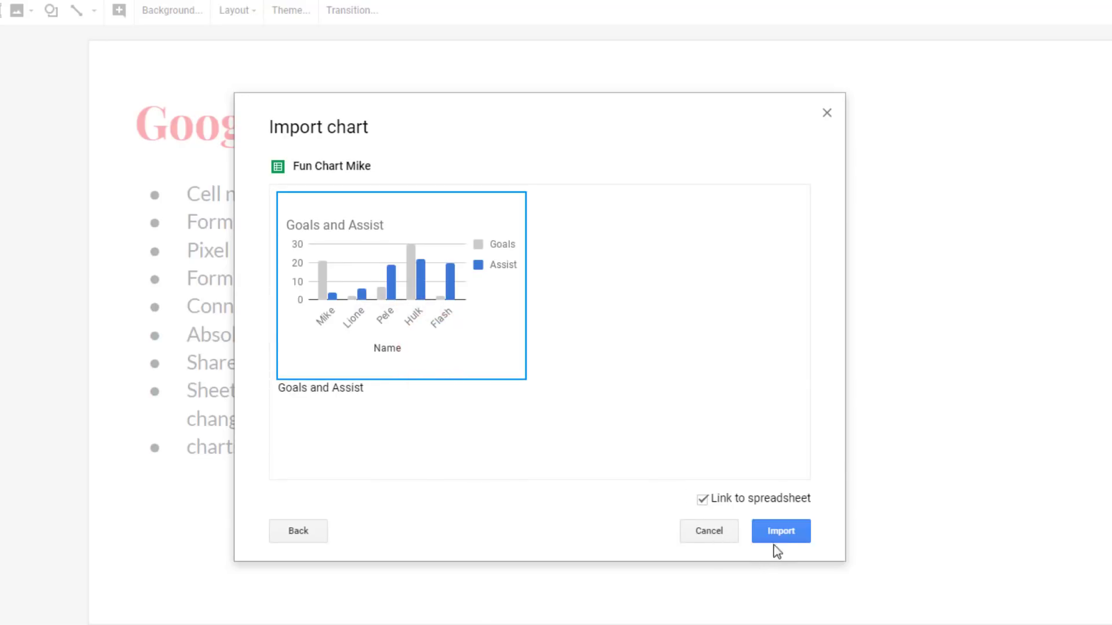
left_click(784, 531)
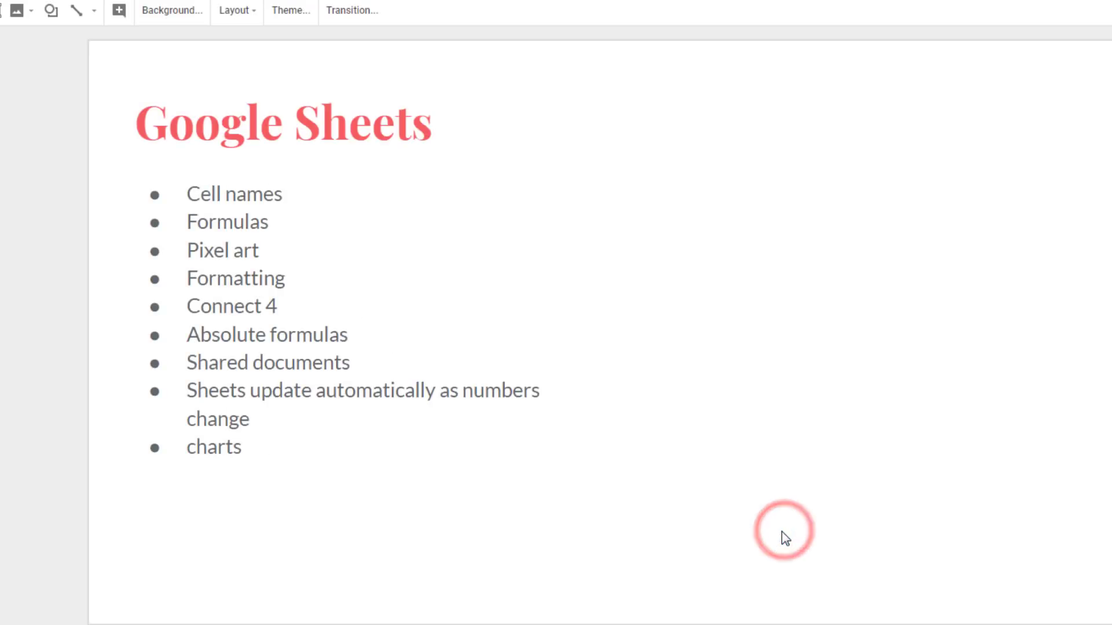
Narrow the bulleted text box and position the chart beside it
left_click_drag(749, 385, 689, 375)
left_click_drag(773, 377, 798, 381)
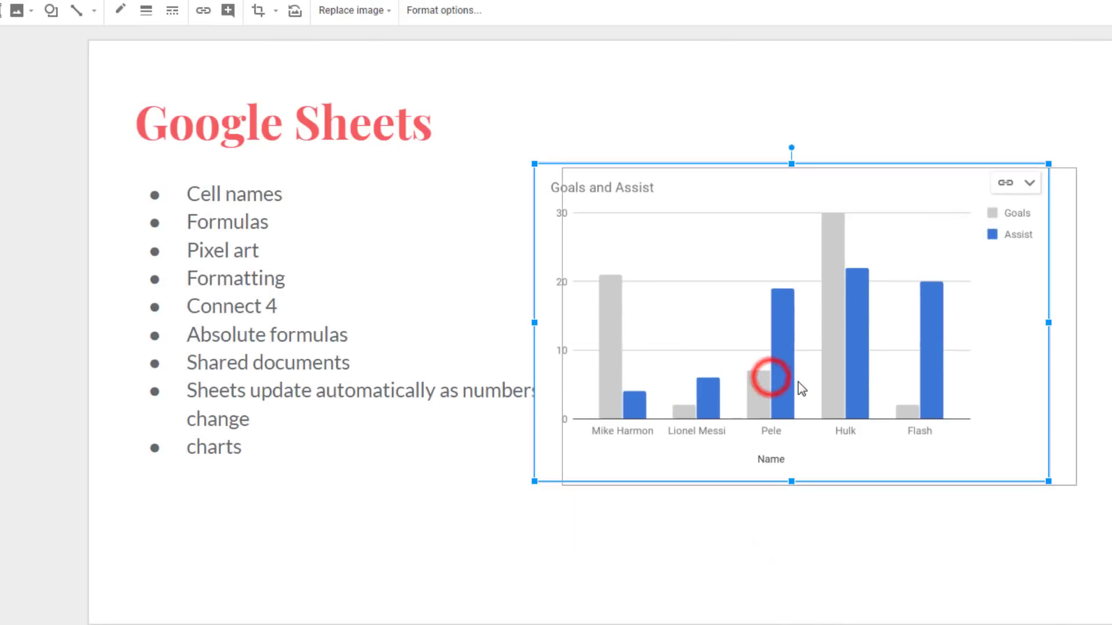
left_click(433, 381)
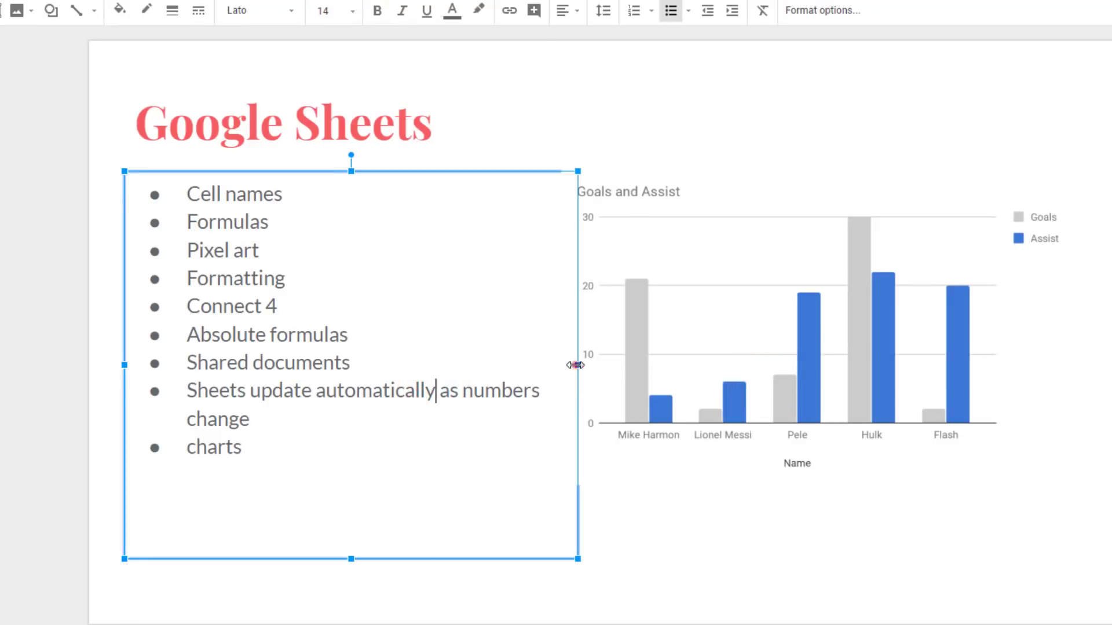
left_click_drag(579, 365, 491, 366)
left_click(669, 356)
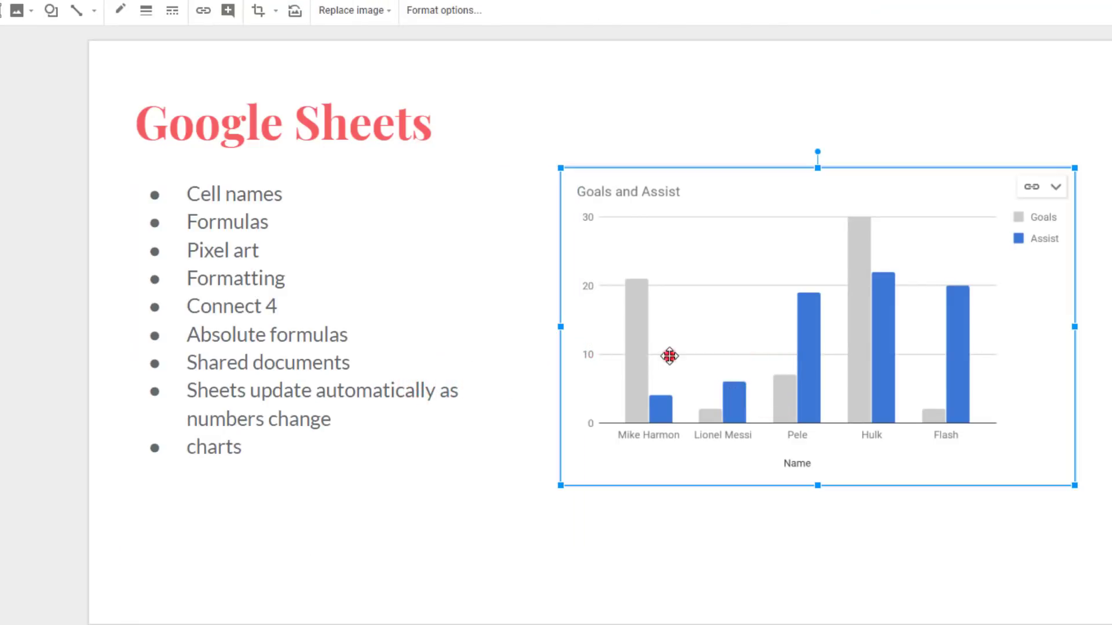
left_click_drag(737, 351, 685, 361)
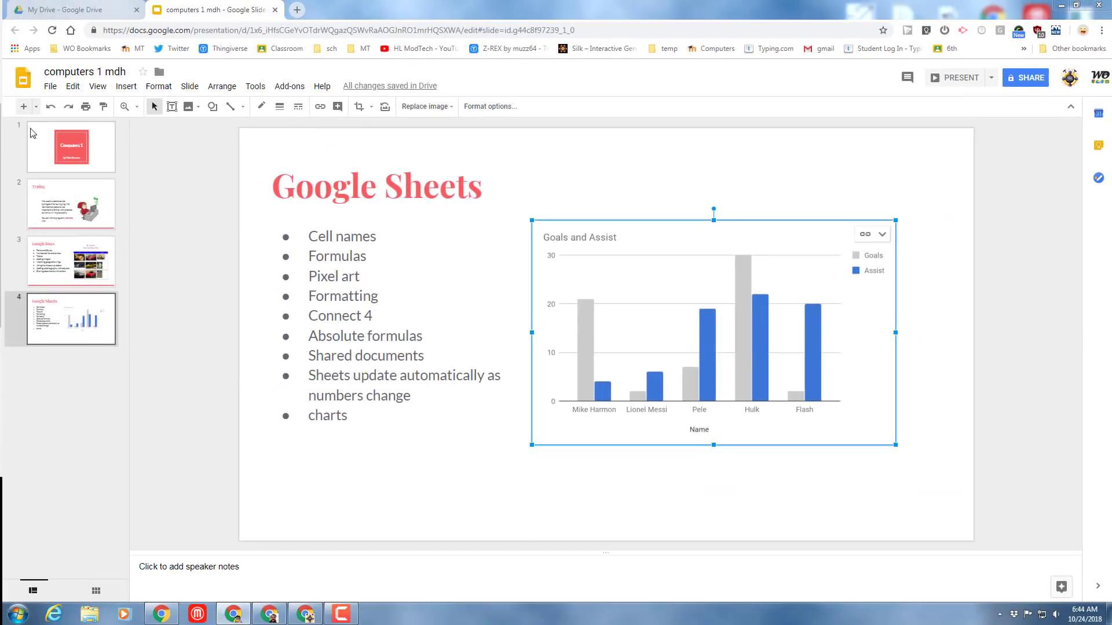
Add slide 5 titled 'TinkerCAD' with a pasted eleven-item numbered list, Basic shapes to Group
left_click(25, 107)
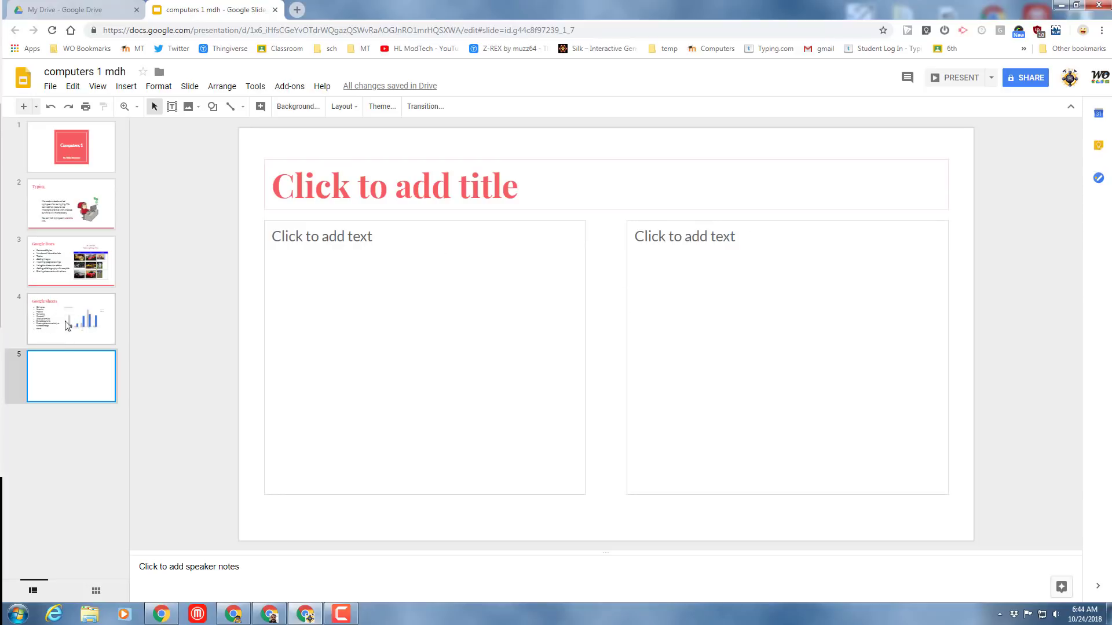
left_click(487, 179)
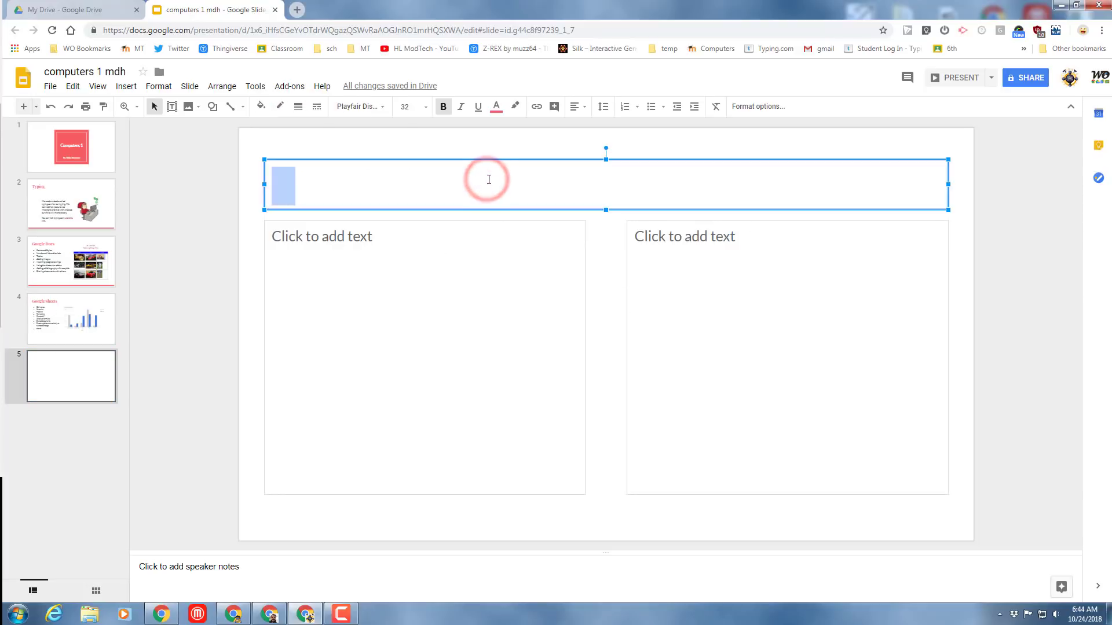
type("TinkerCAD")
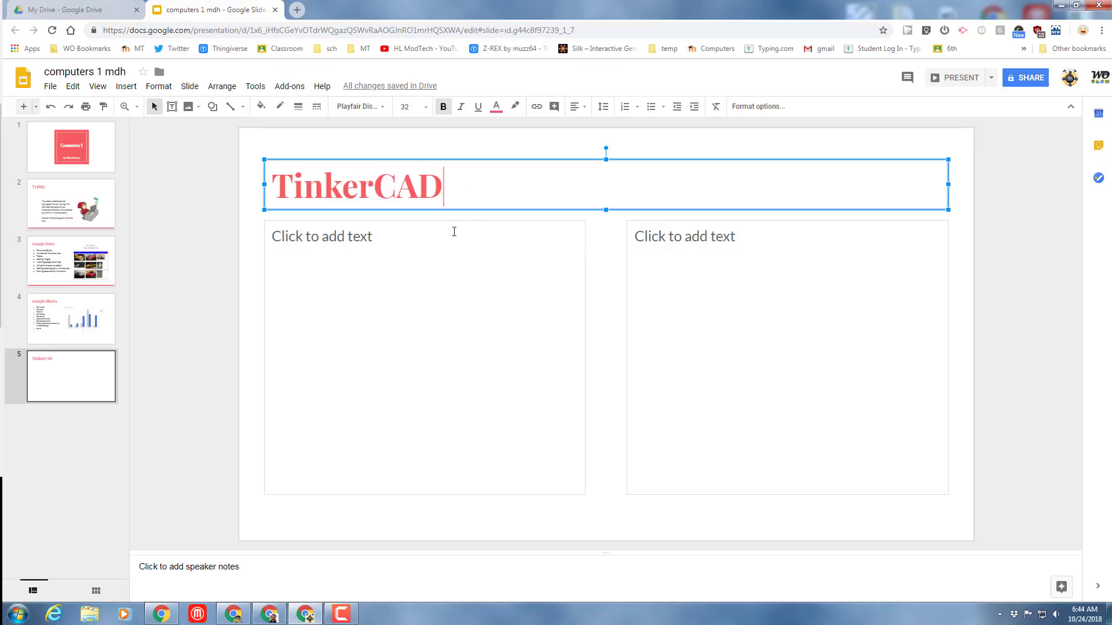
left_click(454, 232)
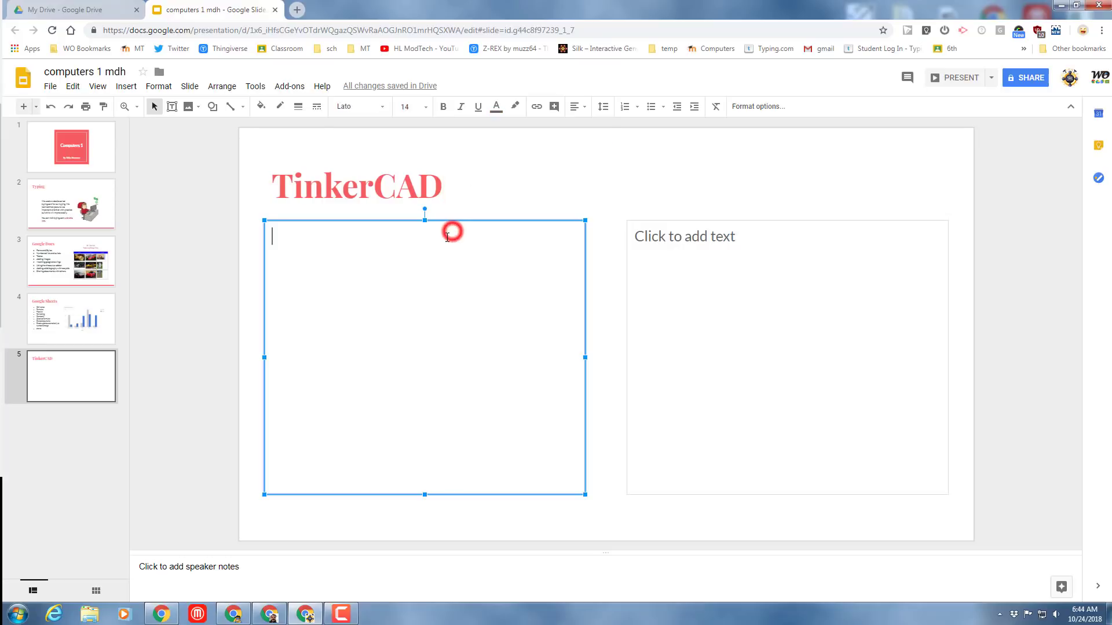
left_click(624, 107)
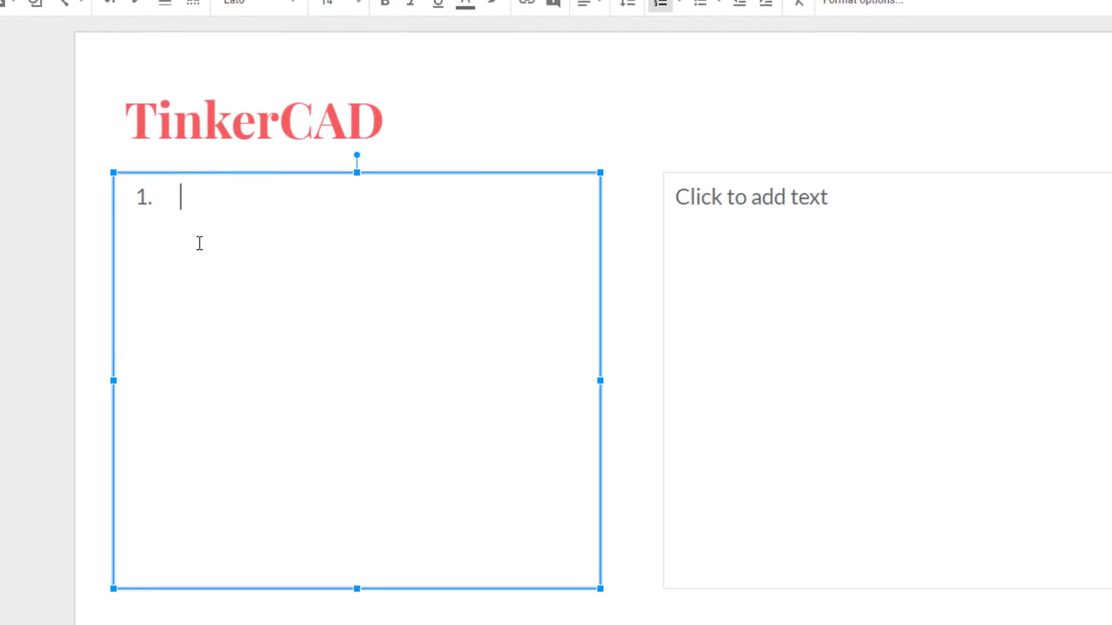
type("Basic shapes Duplicate Align Nudge with arrow keys Flip View cube Fit view Home view Multi color Holes Group")
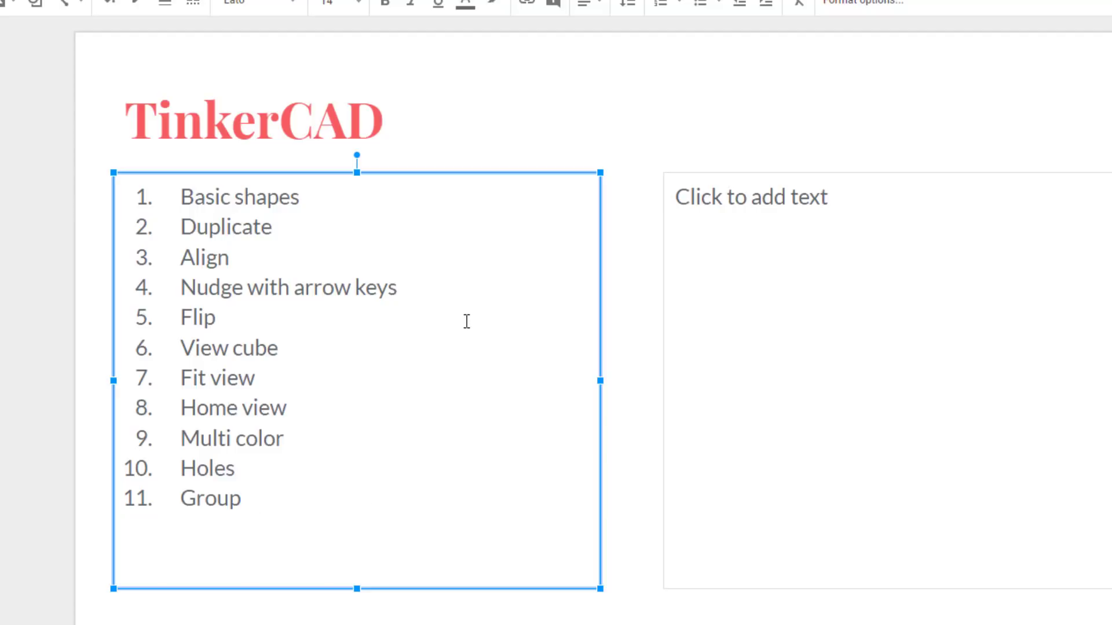
left_click(744, 200)
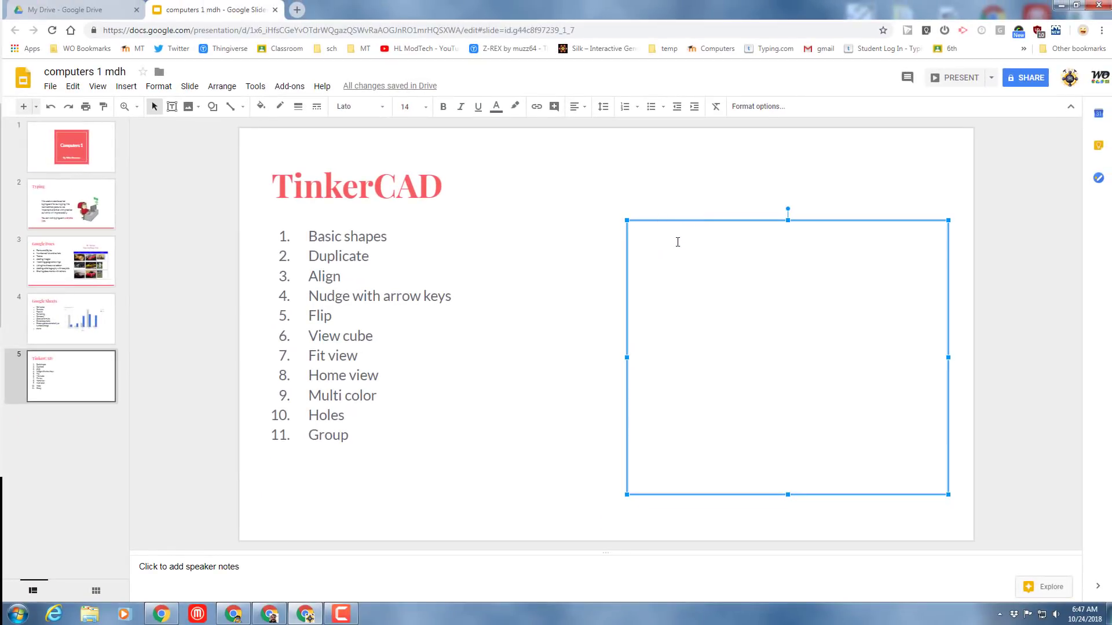
Replace the empty right box with the uploaded Undo then Redo TinkerCAD thumbnail, enlarged beside the list
left_click(686, 220)
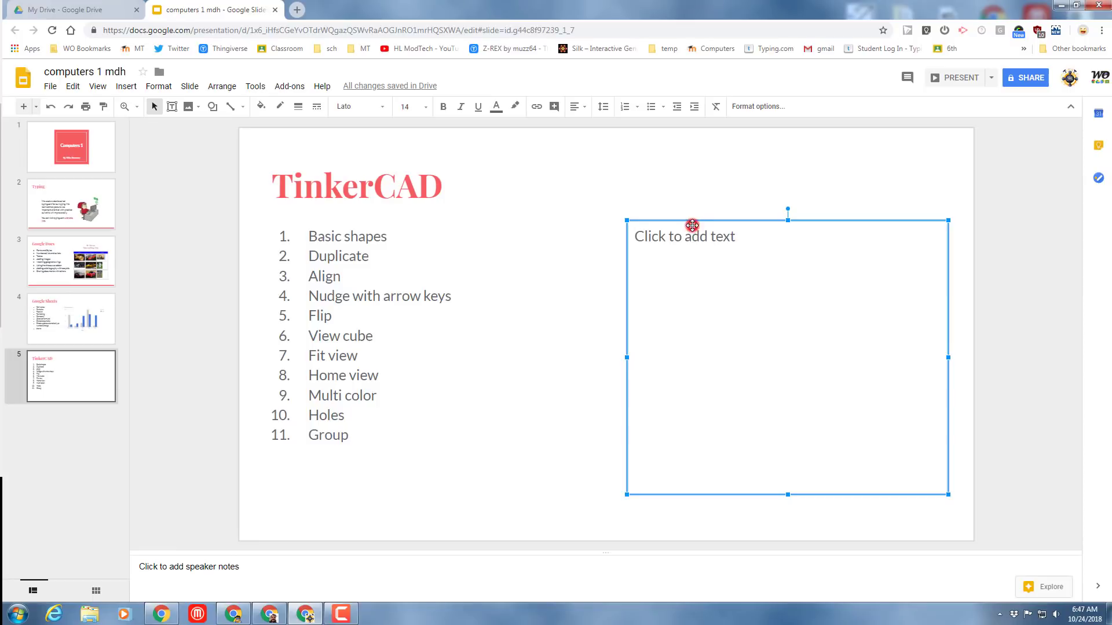
key("Delete")
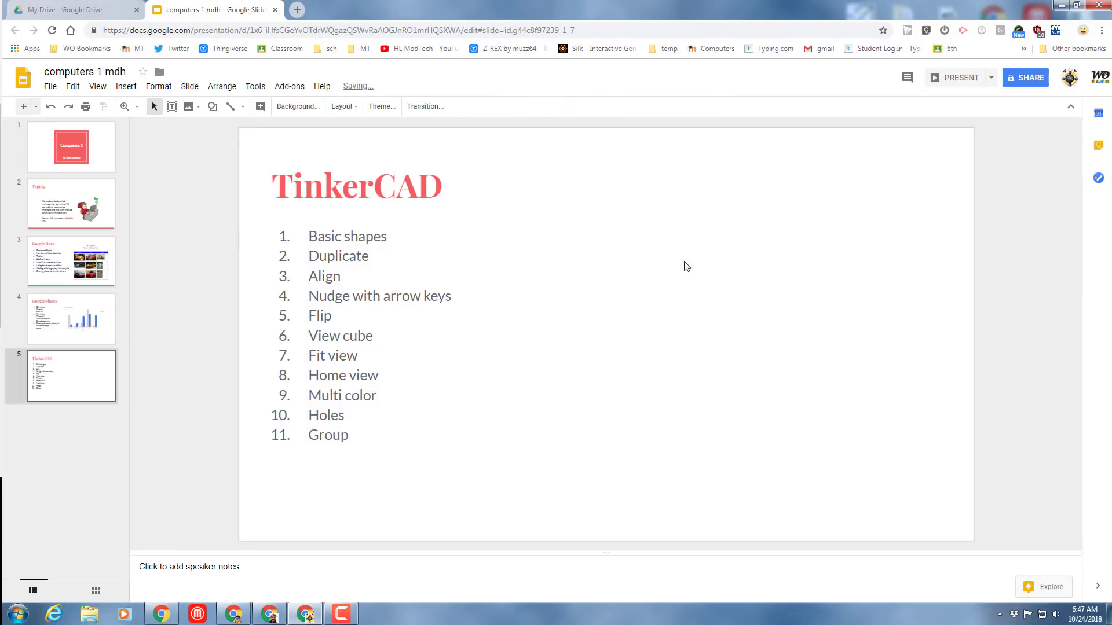
key("alt+i")
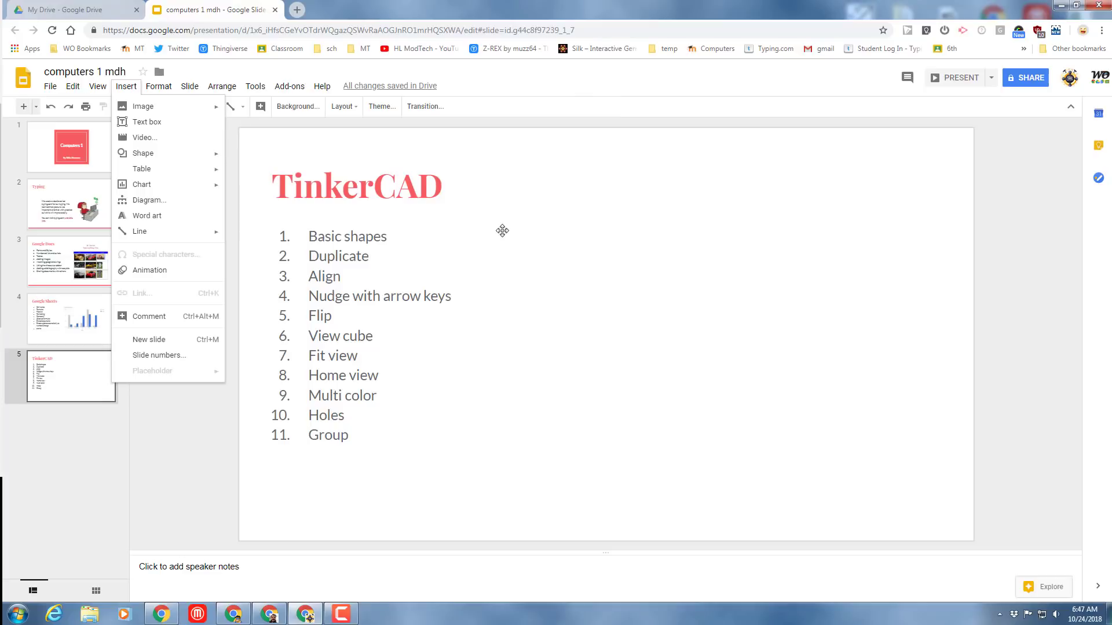
mouse_move(161, 113)
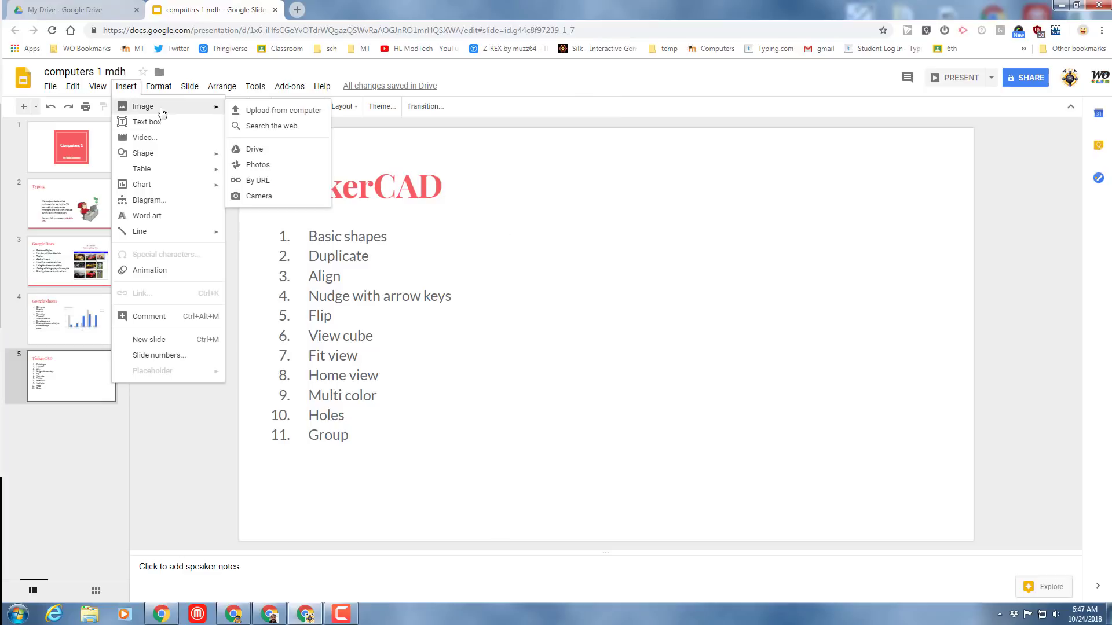
left_click(277, 112)
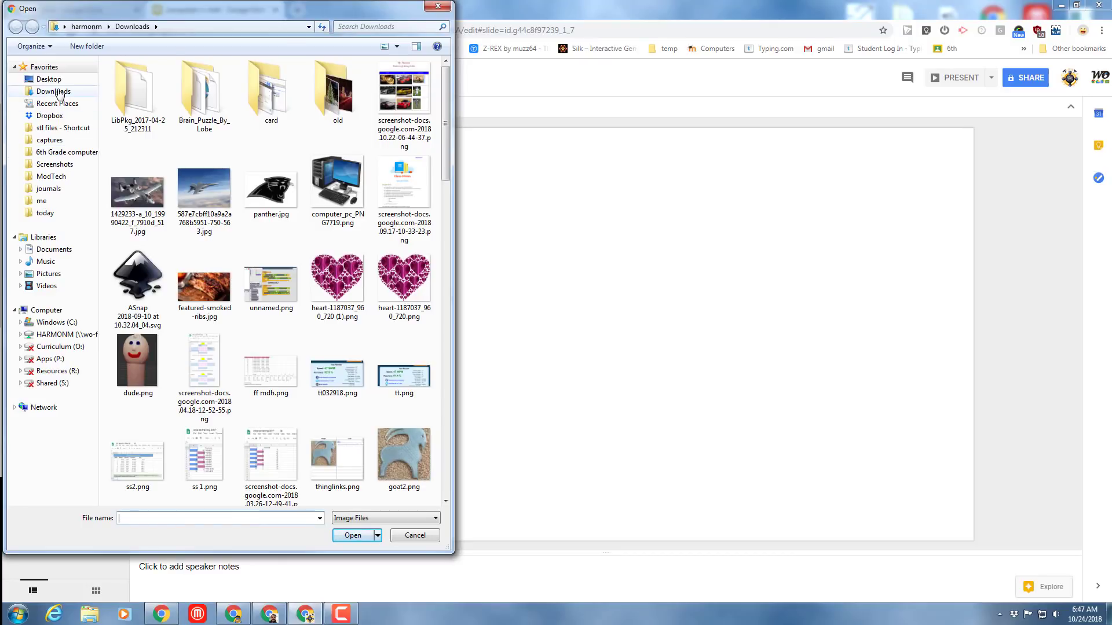
key("Escape")
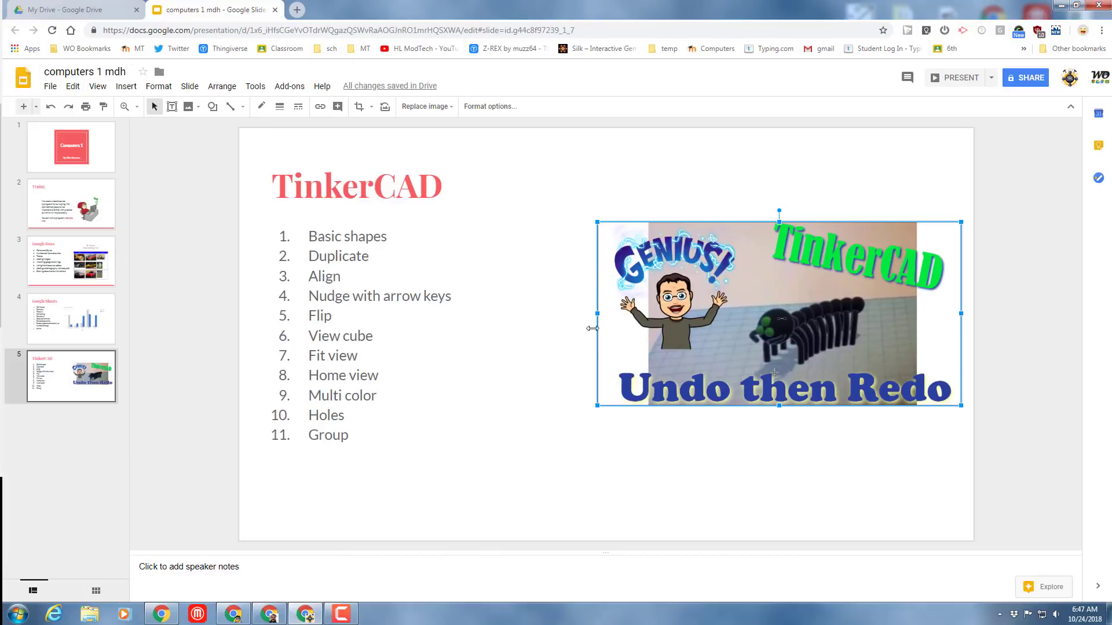
left_click_drag(597, 406, 477, 432)
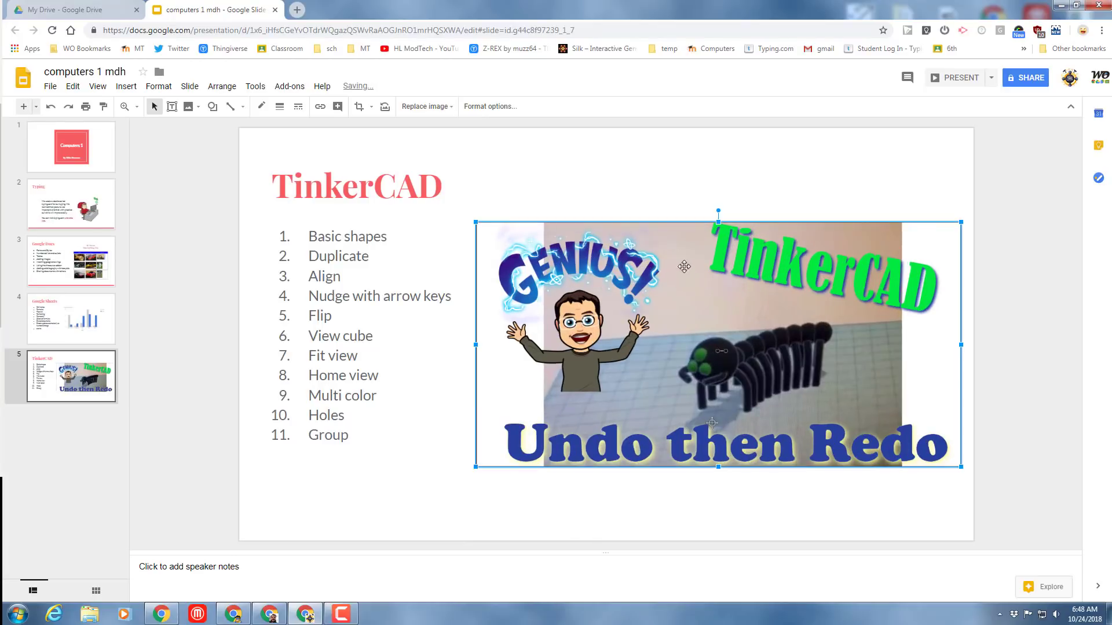
left_click_drag(669, 271, 656, 269)
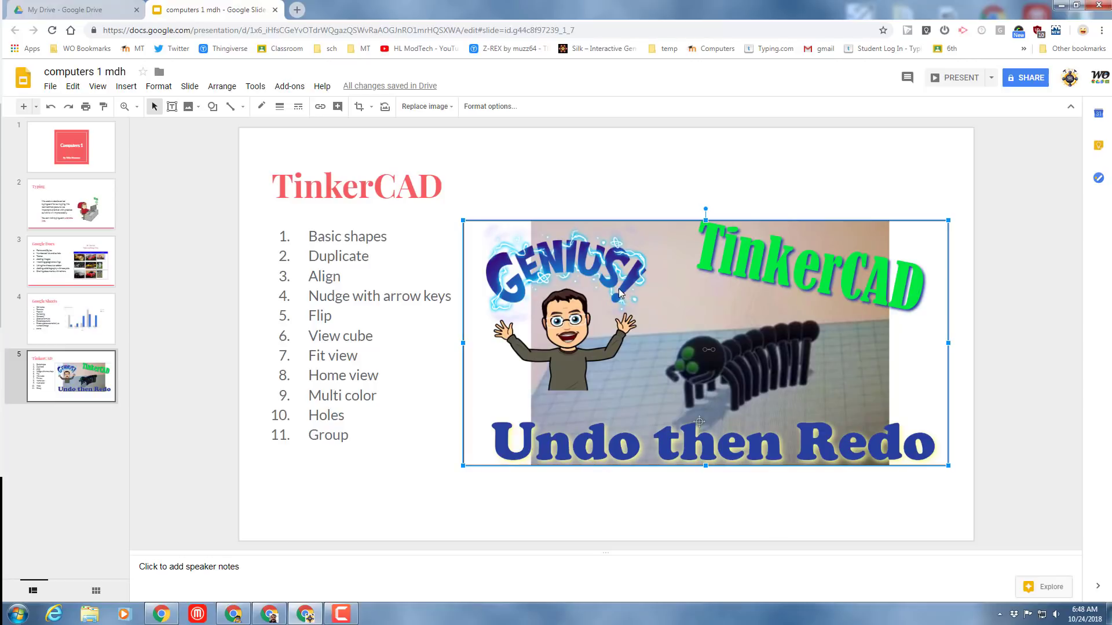
key("Escape")
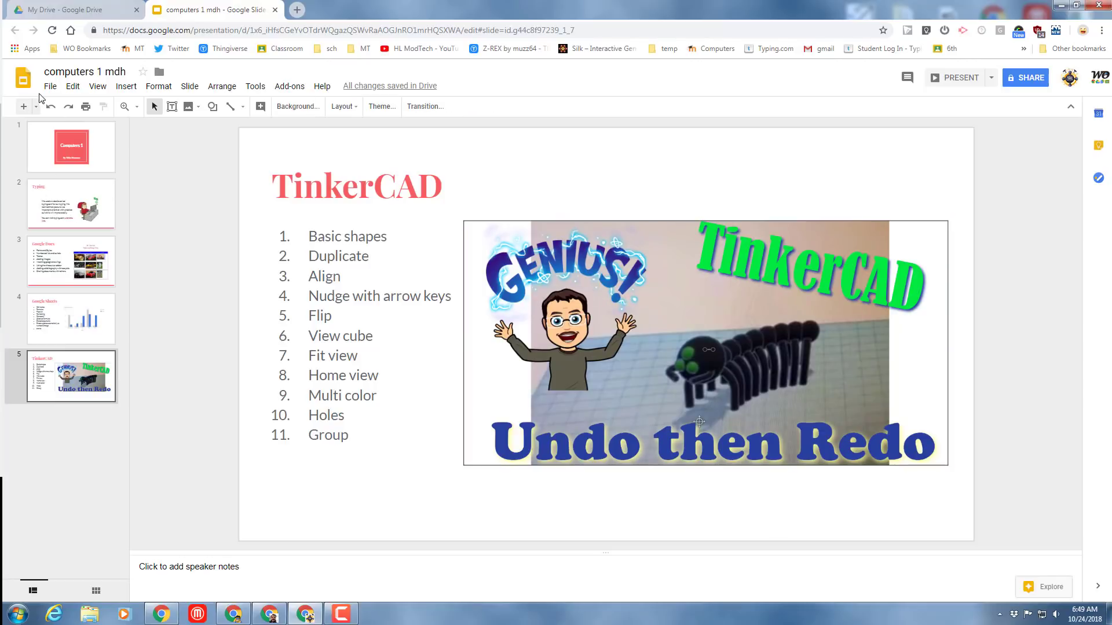
Add slide 6 titled 'Tinkercad - How To' with the favourite-lesson paragraph on the left
left_click(22, 108)
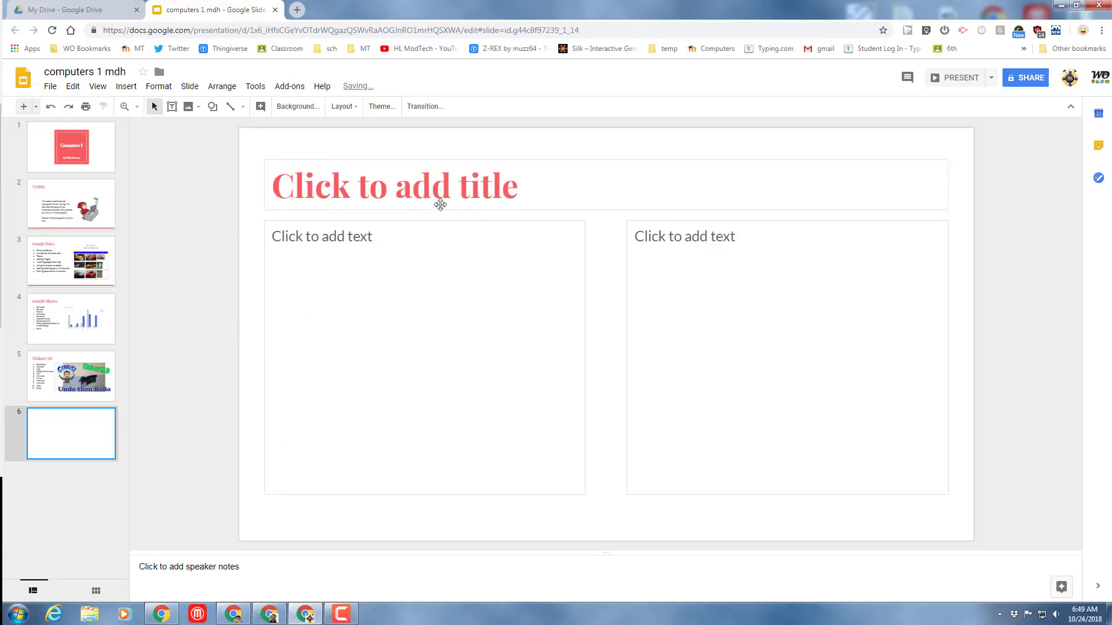
left_click(415, 194)
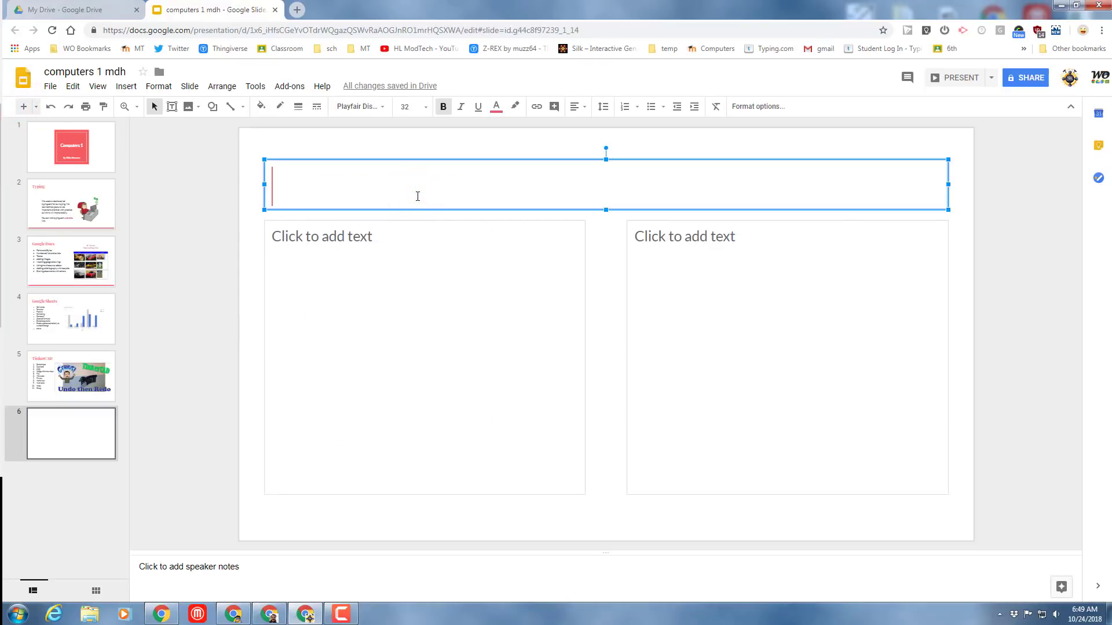
type("Tinkercad - How To")
left_click(402, 245)
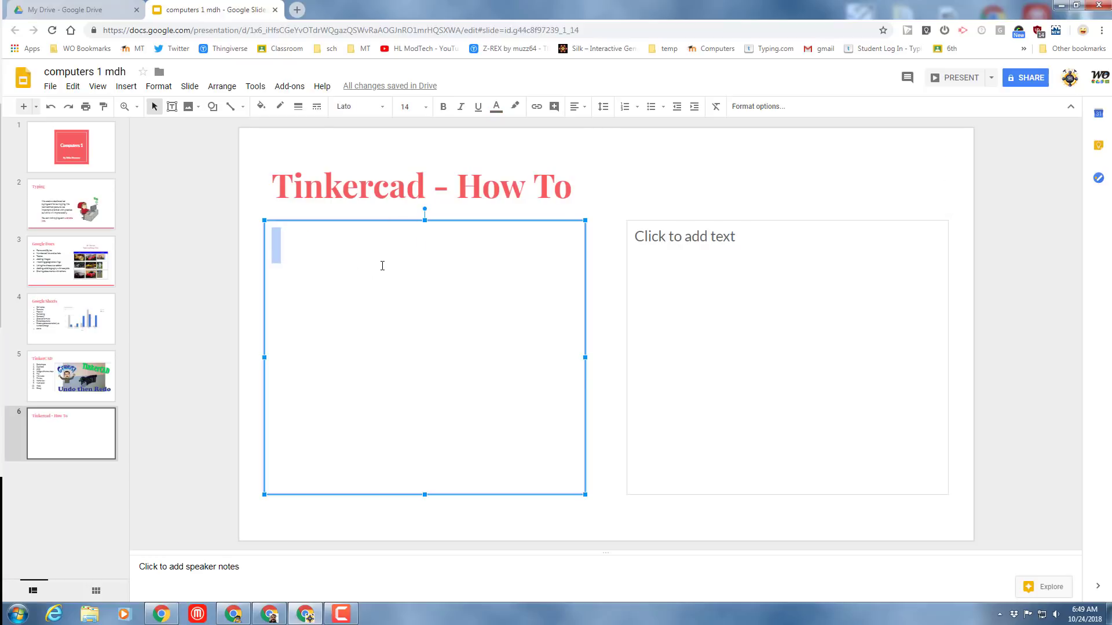
type("My favorite lesson was when I was able to create an amazing dinosaur… I liked that I was able too….")
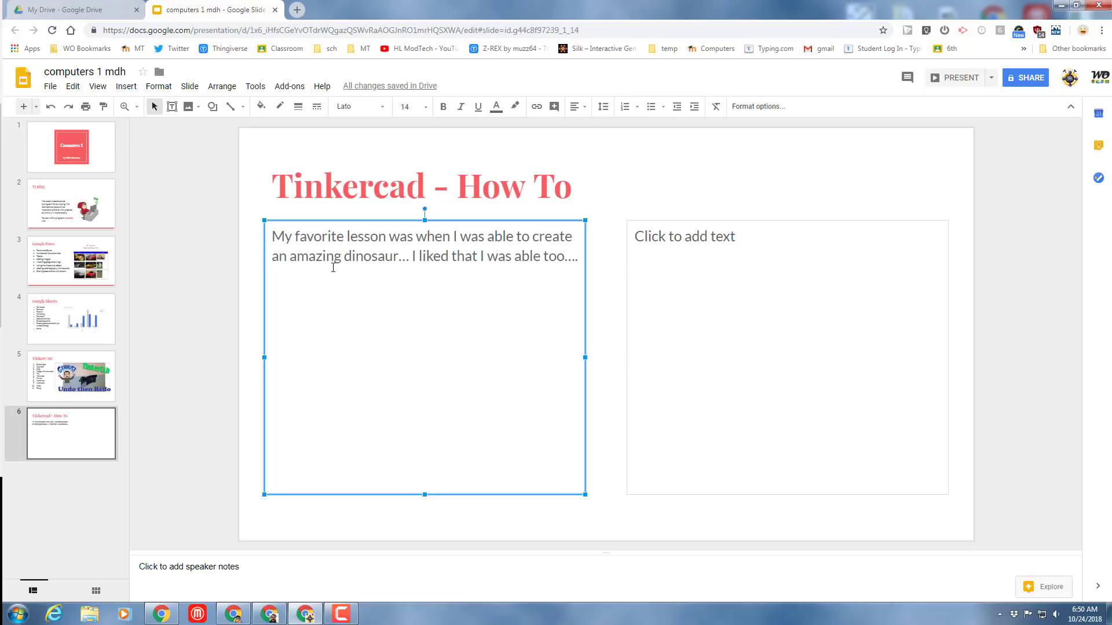
Add the sentence pointing to the video below the paragraph and delete the empty right placeholder
left_click(669, 244)
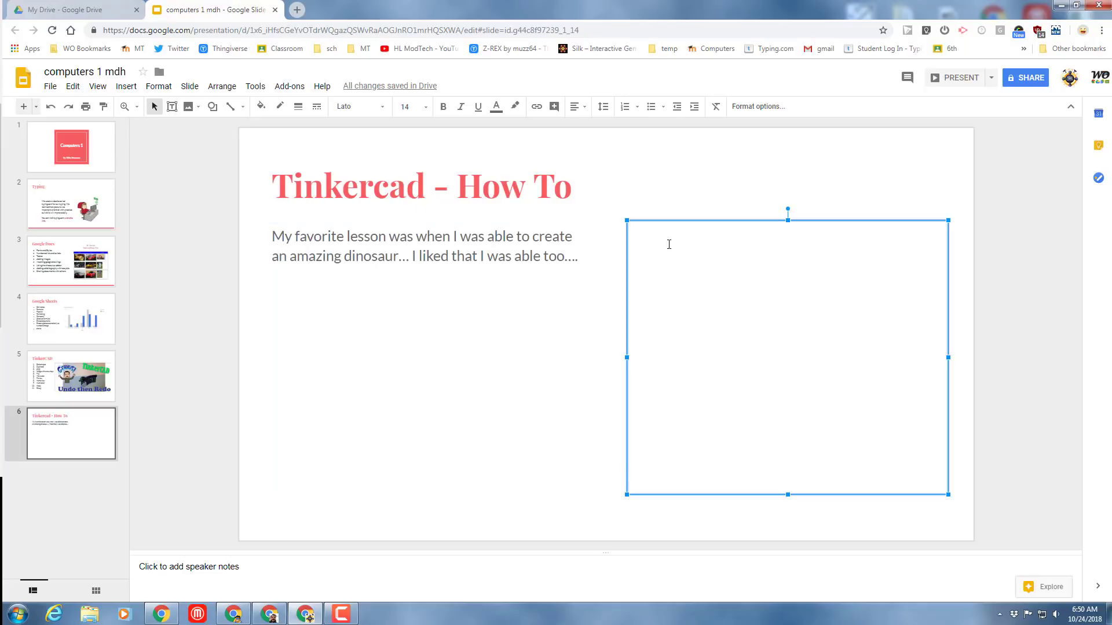
key("ctrl+z")
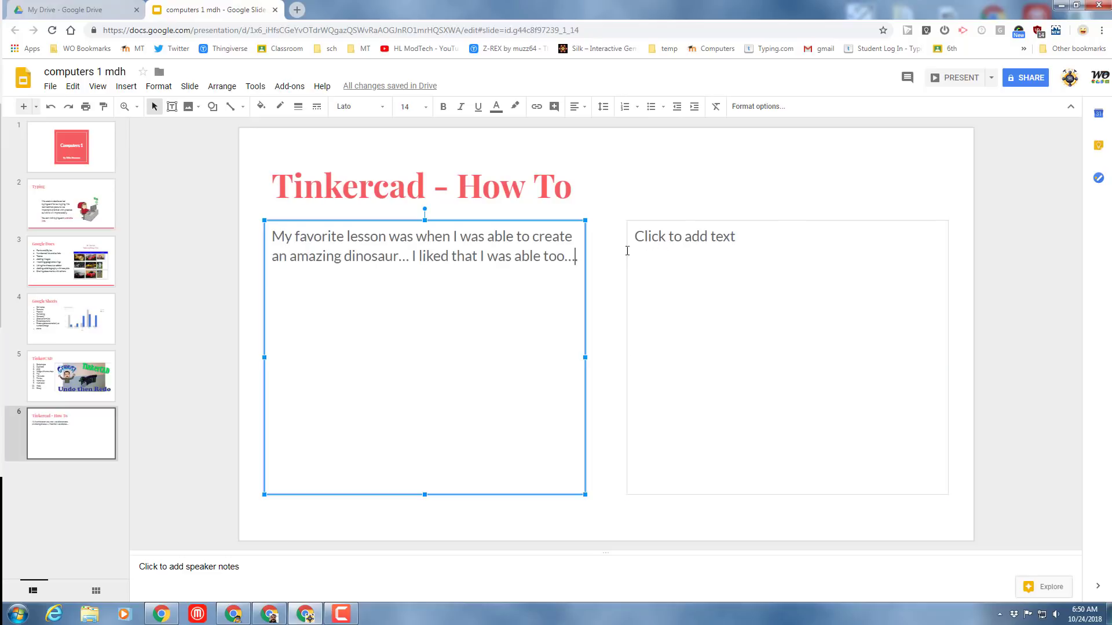
left_click(579, 259)
key("Return")
key("Return")
key("Return")
type("If you would like you try it you can use the video to the right.")
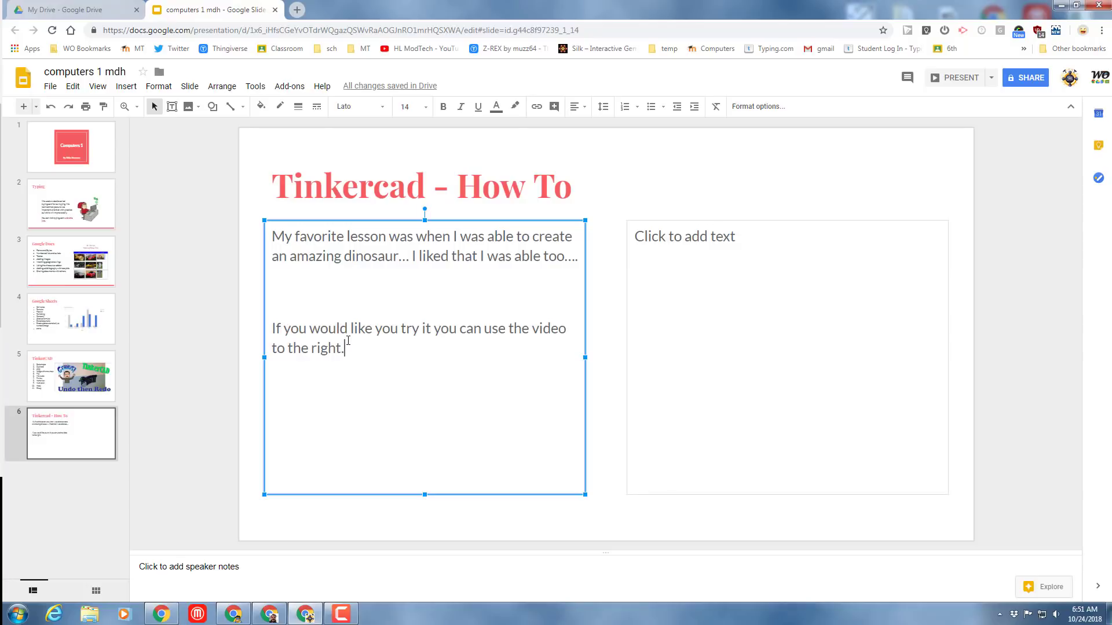
left_click(681, 227)
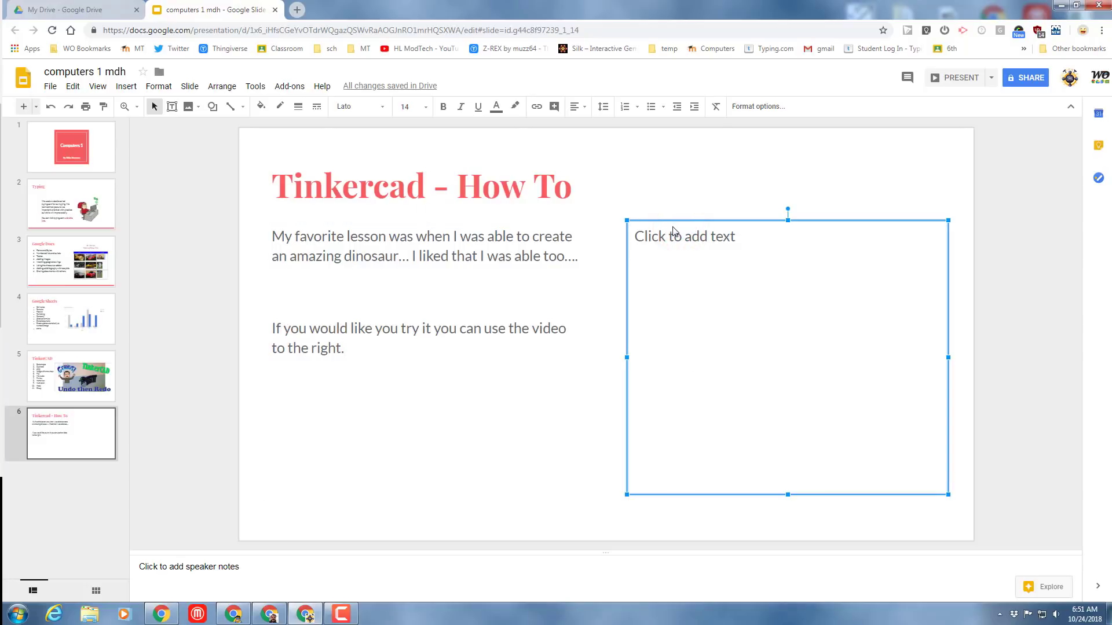
key("Delete")
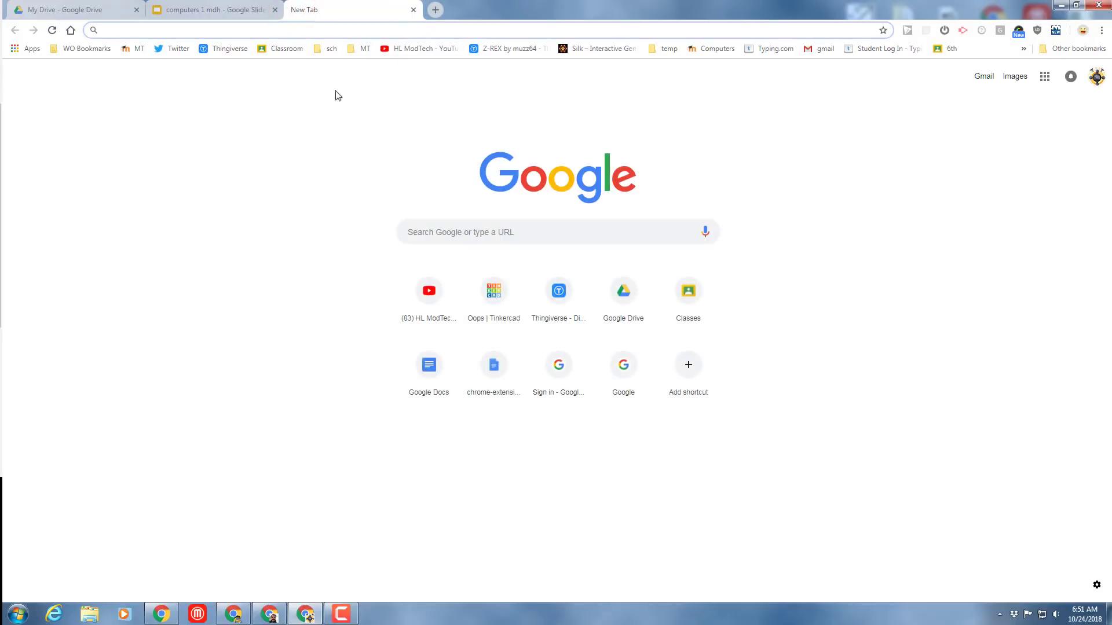
Search Google for 'hlmodtech' in a new tab and open the HL ModTech YouTube channel
left_click(402, 51)
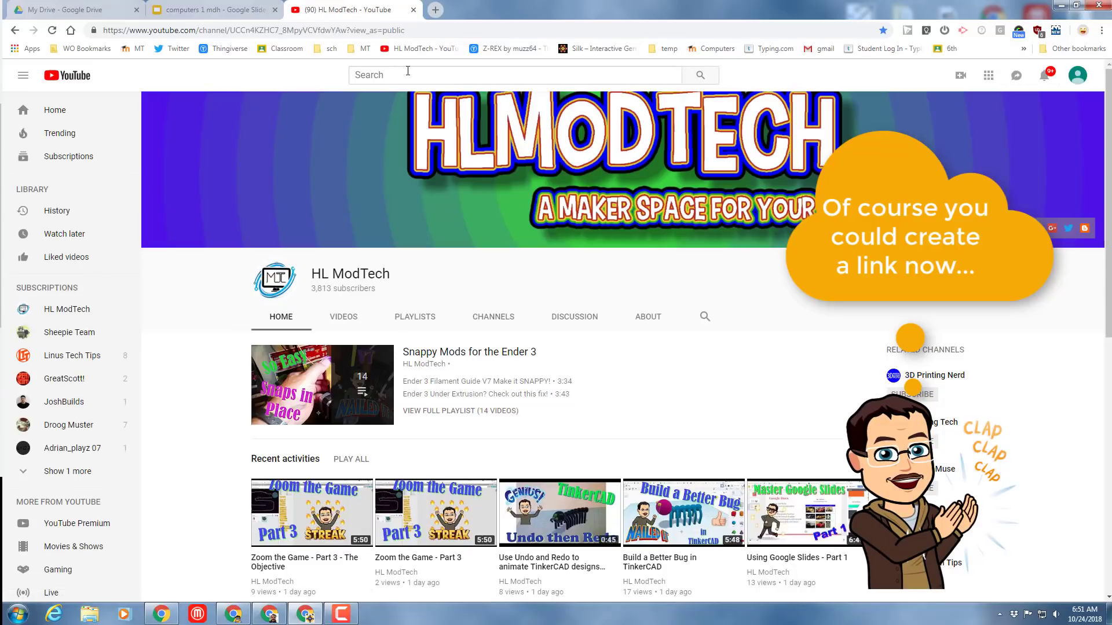
left_click(435, 11)
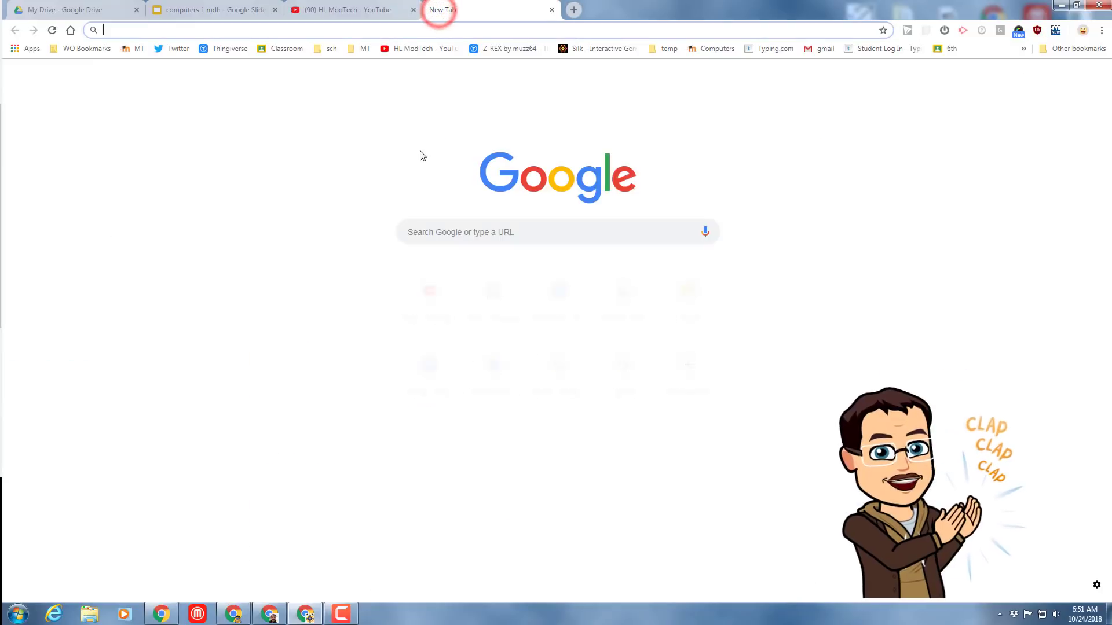
left_click(488, 233)
type("hlmodtec")
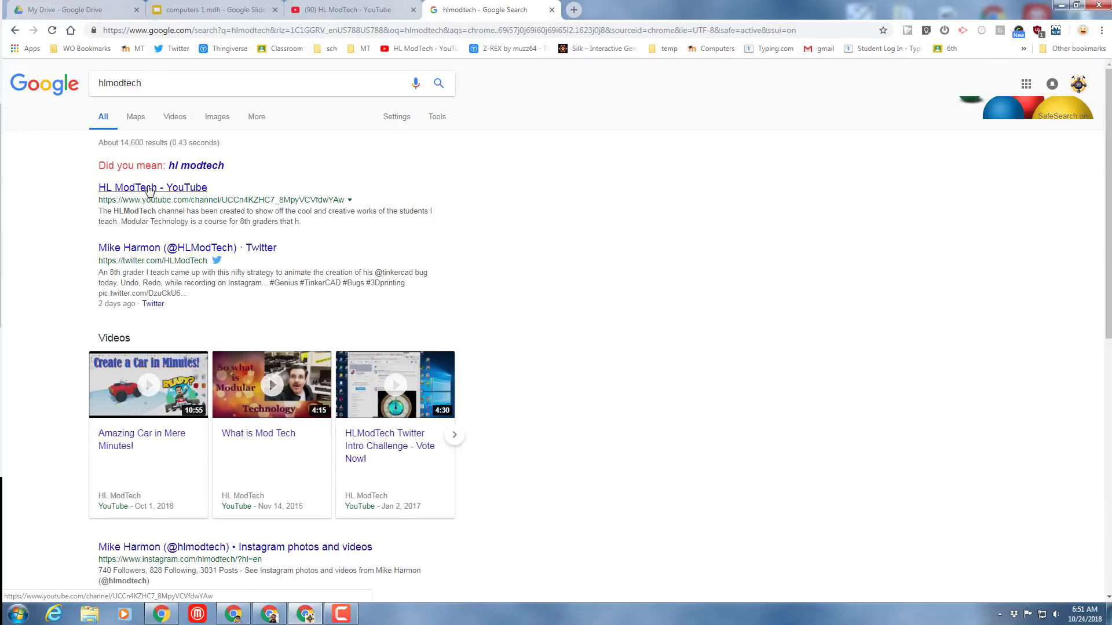
left_click(159, 188)
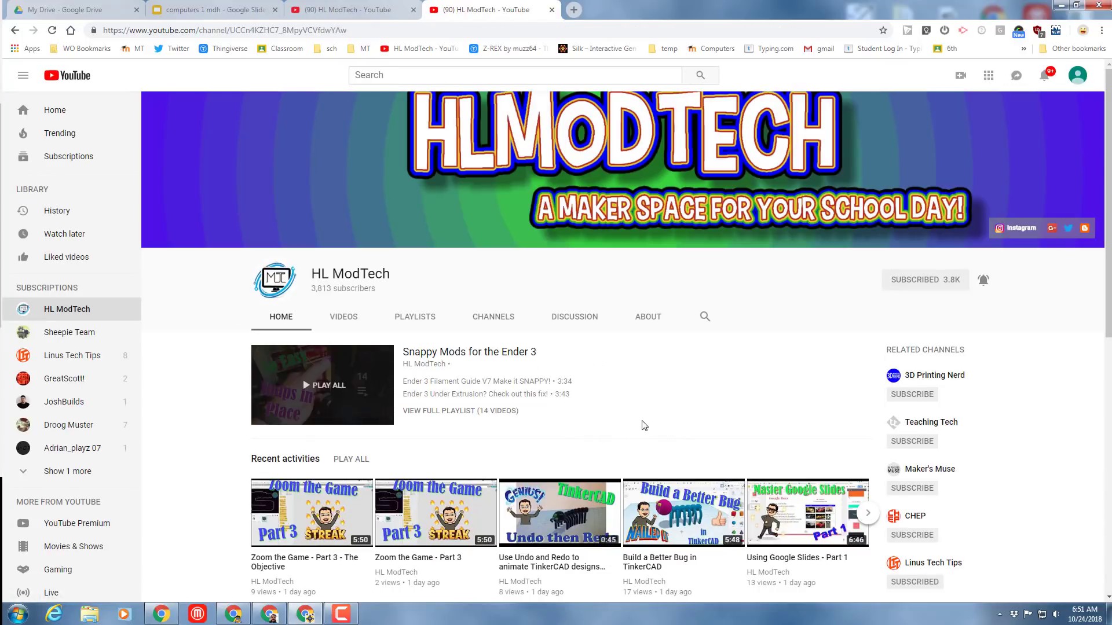
Search the channel for 'dino' and copy the TinkerCAD Dino video's share link
scroll(643, 408, "down", 1)
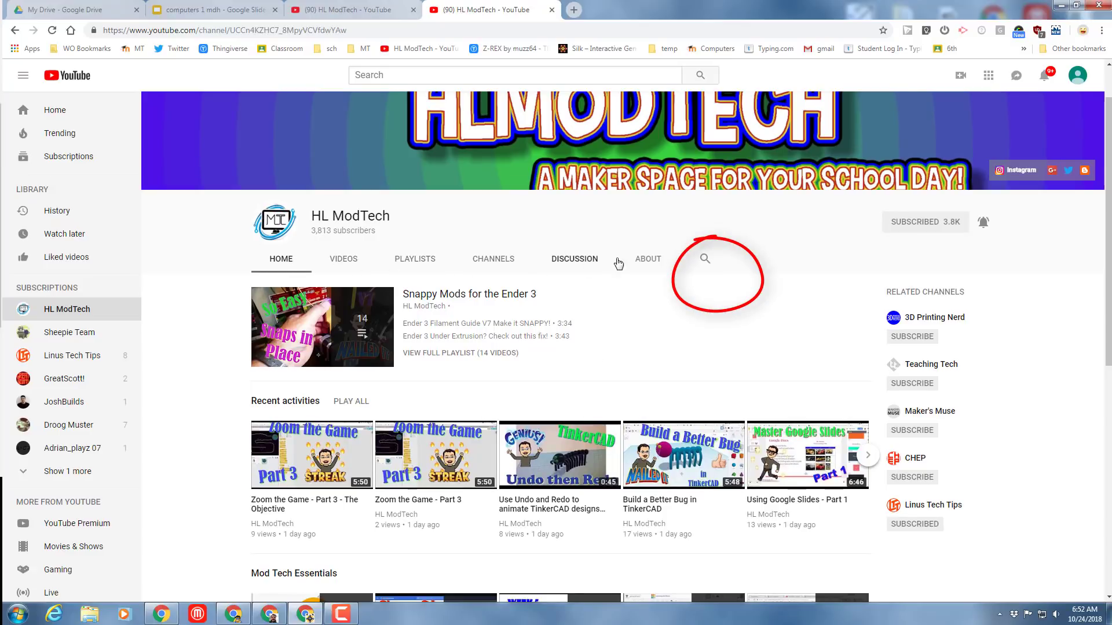
left_click(706, 259)
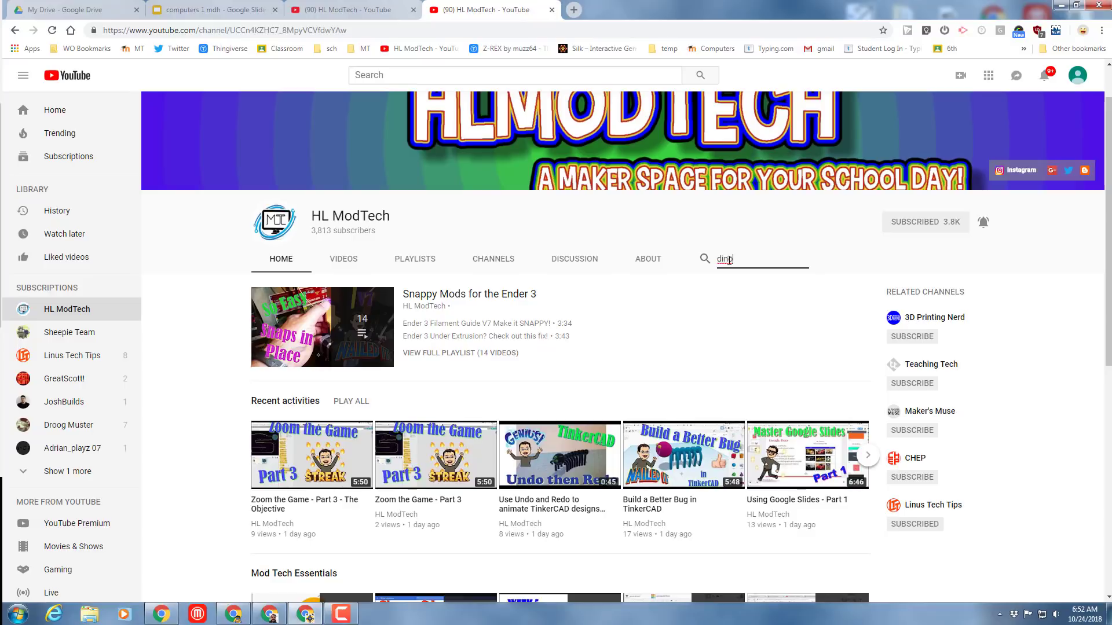
key("Return")
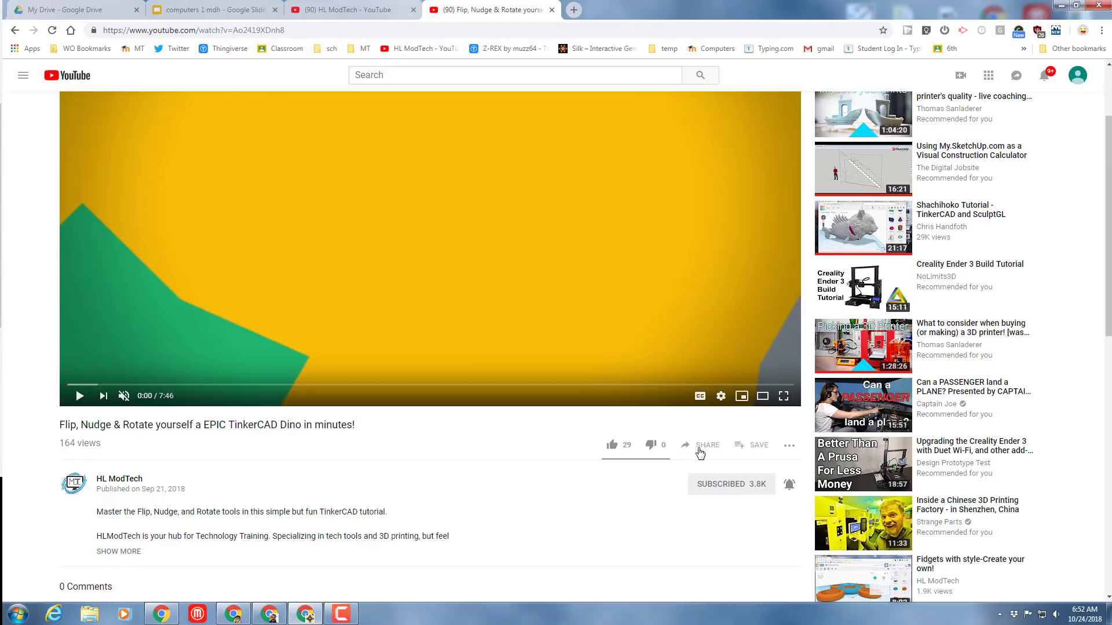
left_click(700, 452)
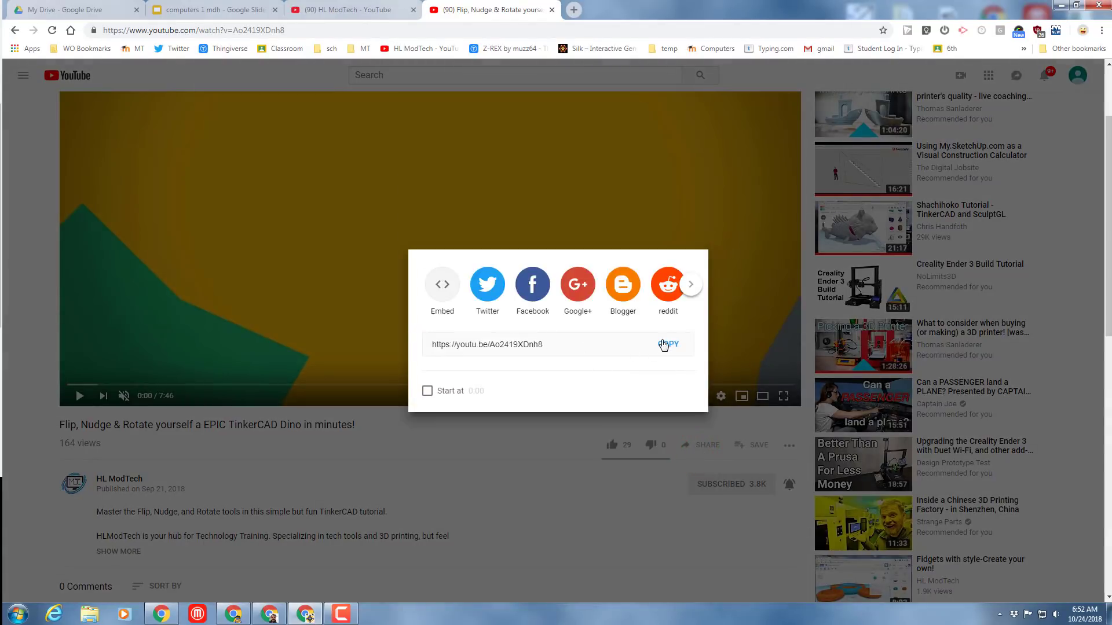
left_click(664, 345)
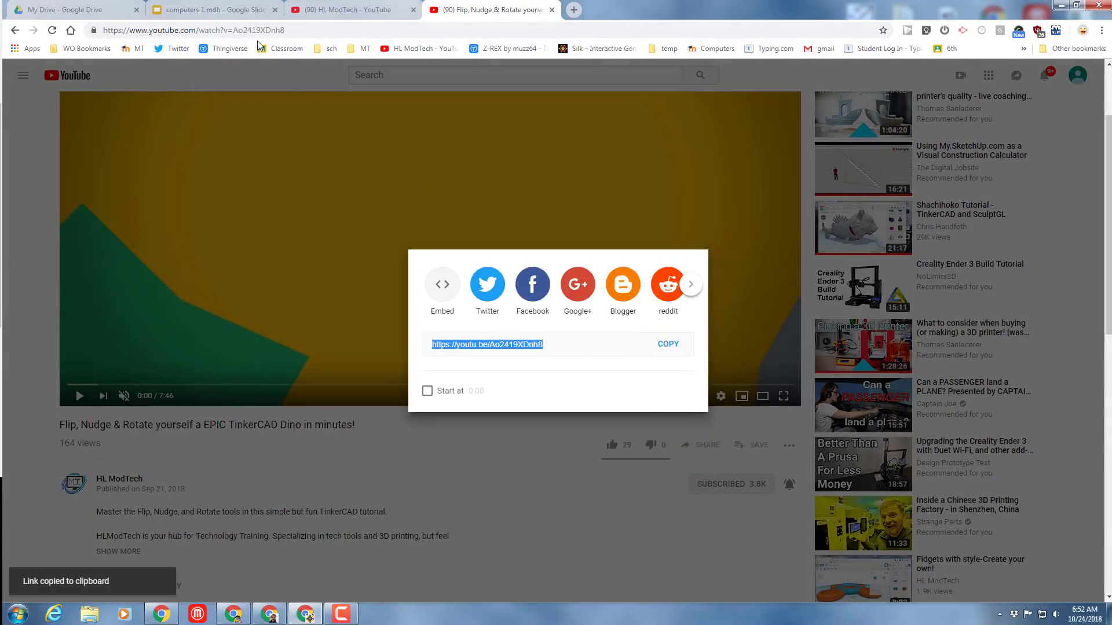
left_click(214, 10)
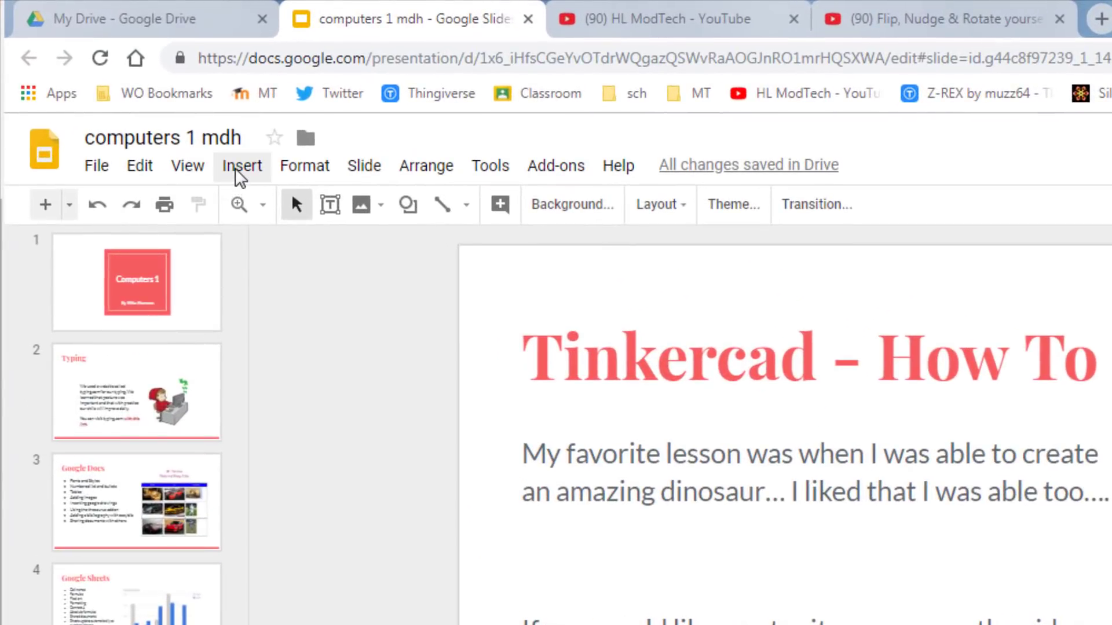
Embed the copied YouTube link by URL as a video on the Tinkercad - How To slide
left_click(241, 174)
left_click(231, 196)
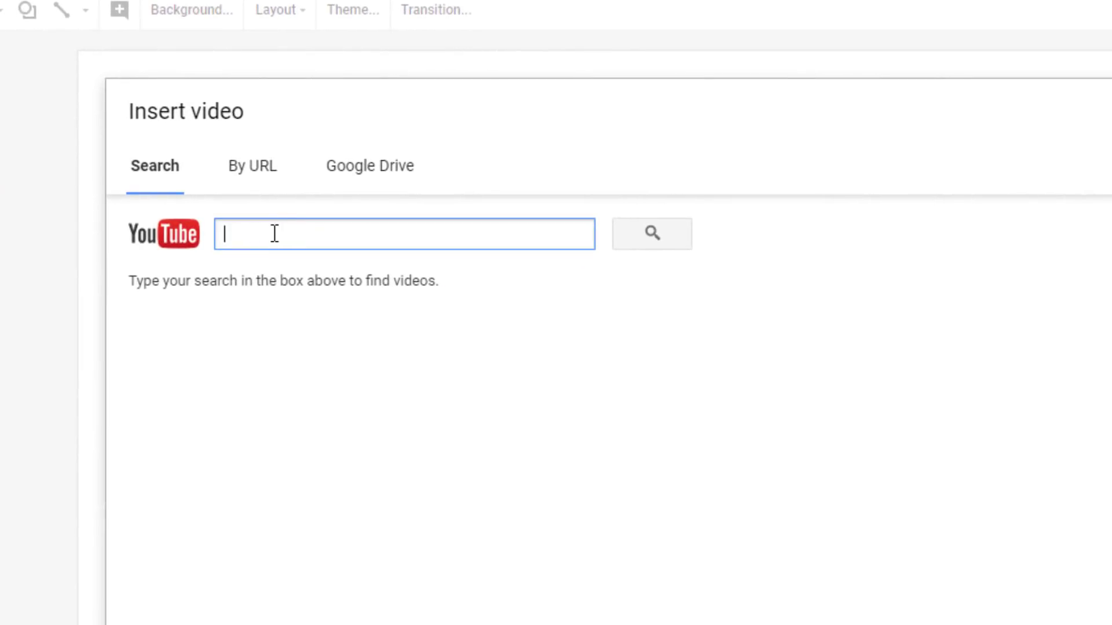
left_click(257, 173)
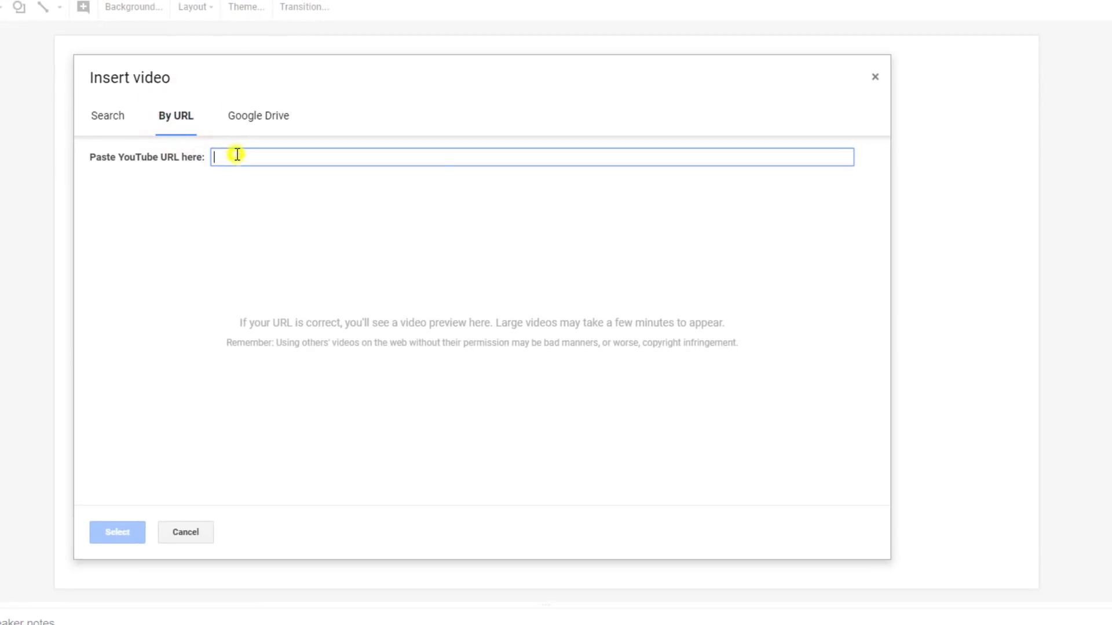
right_click(237, 154)
left_click(275, 245)
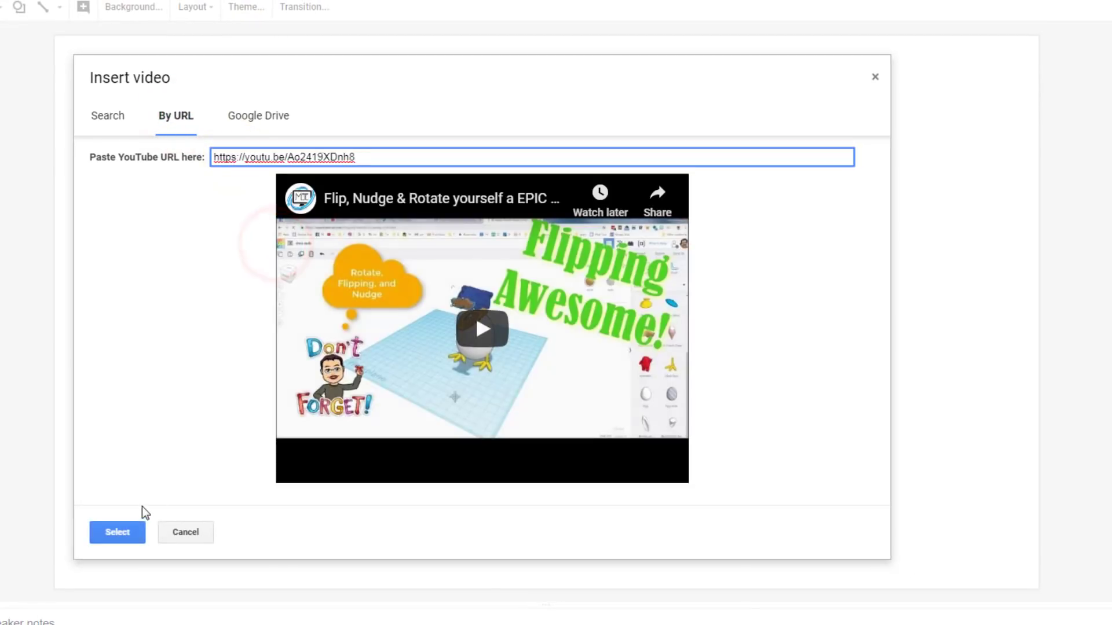
left_click(127, 533)
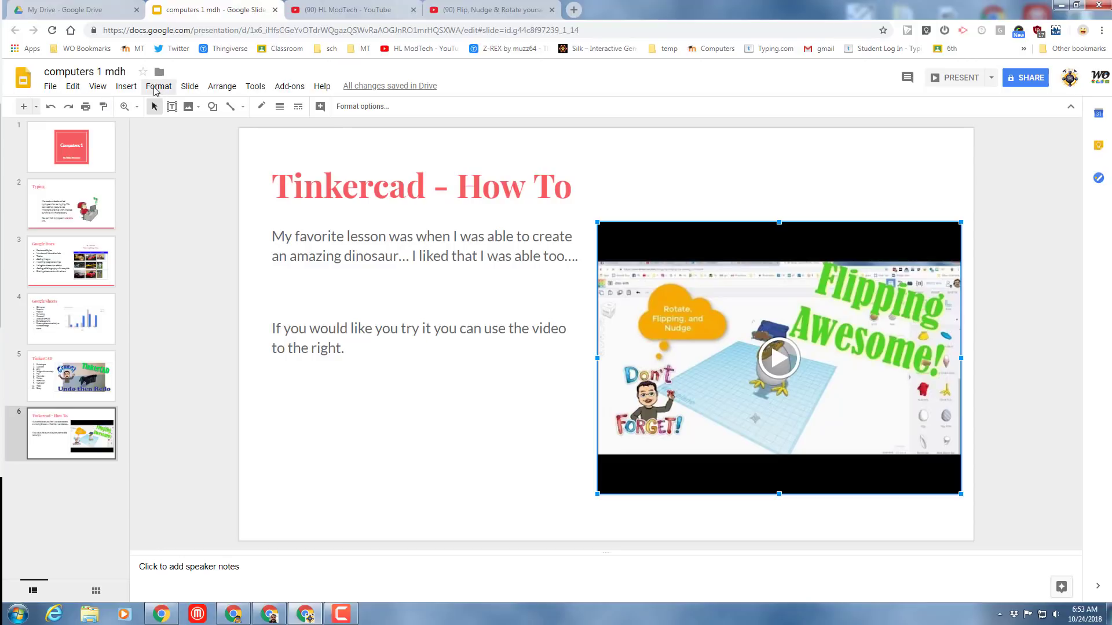
Try the Focus and Streamline themes, then apply the teal Momentum theme to the deck
left_click(156, 88)
mouse_move(190, 87)
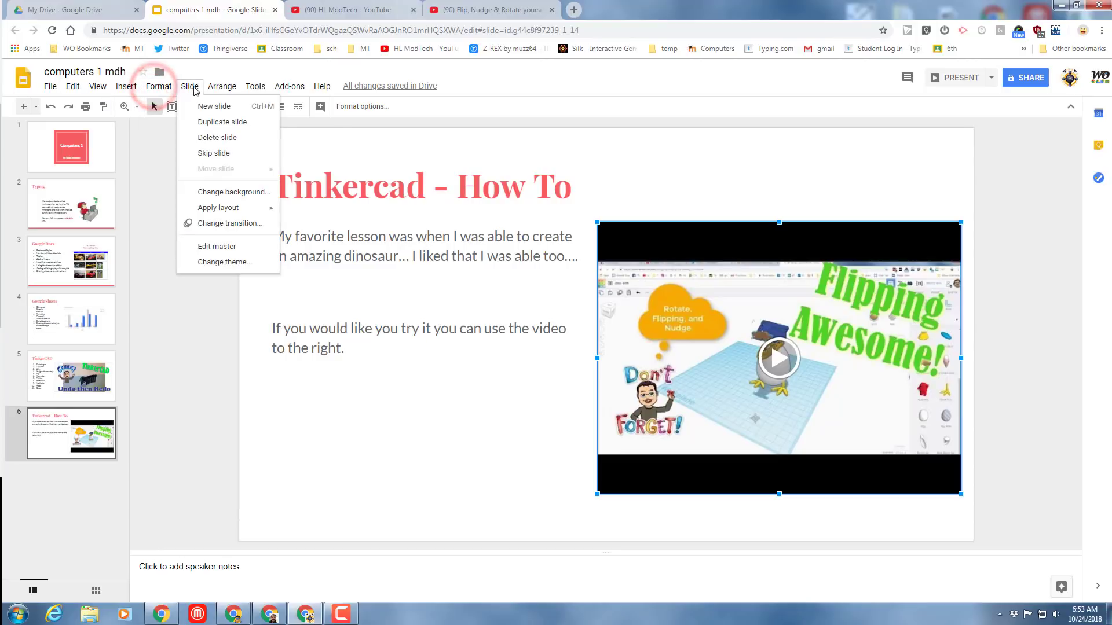
left_click(204, 262)
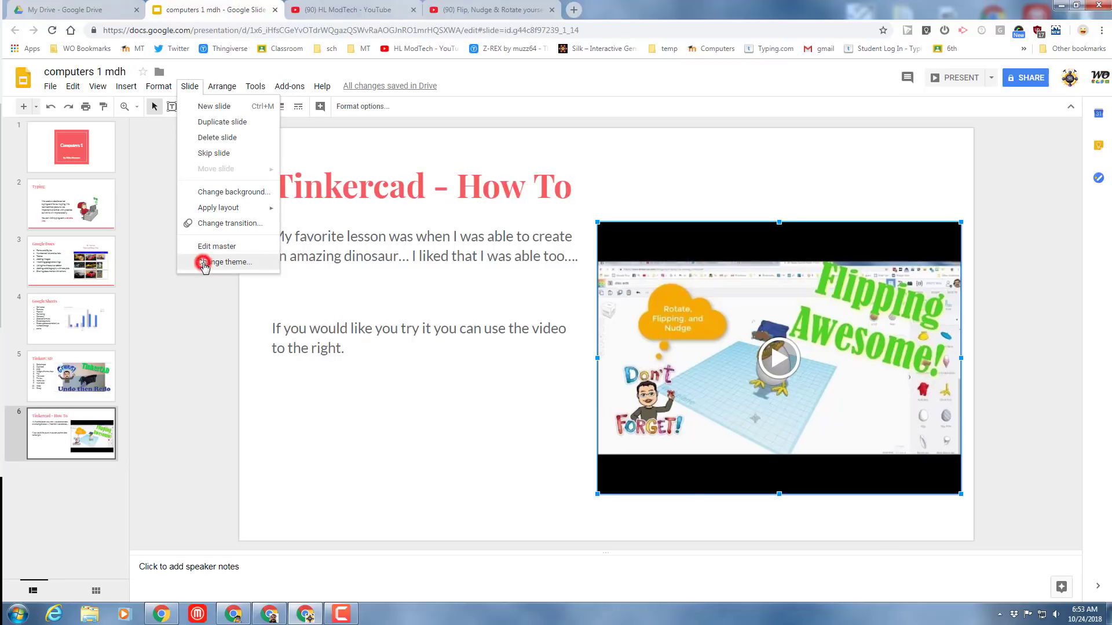
scroll(1001, 224, "down", 1)
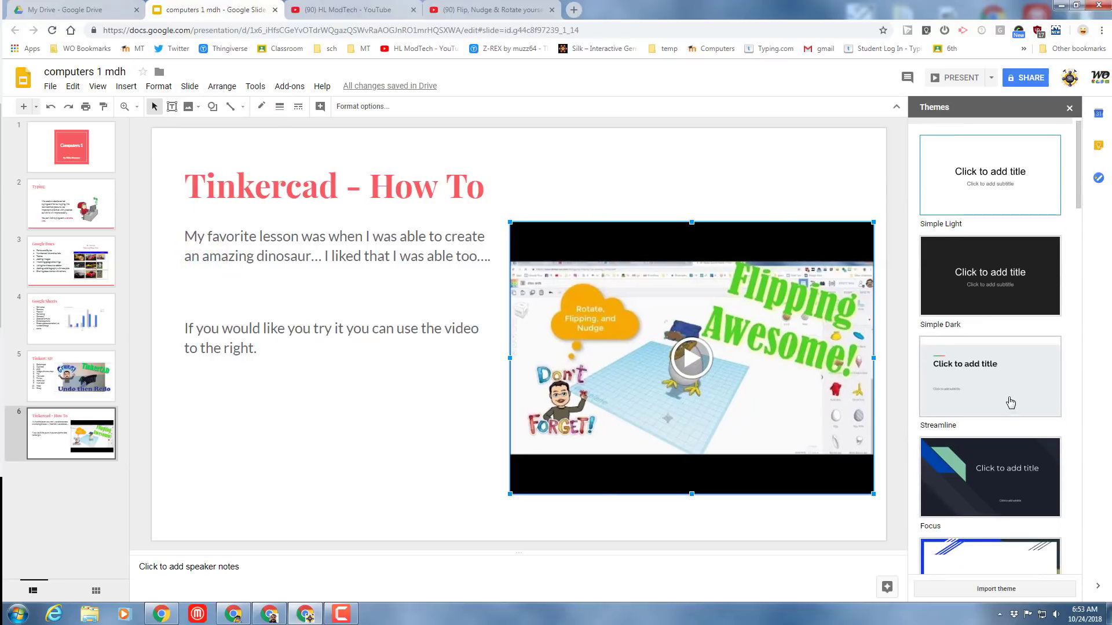
left_click(1007, 419)
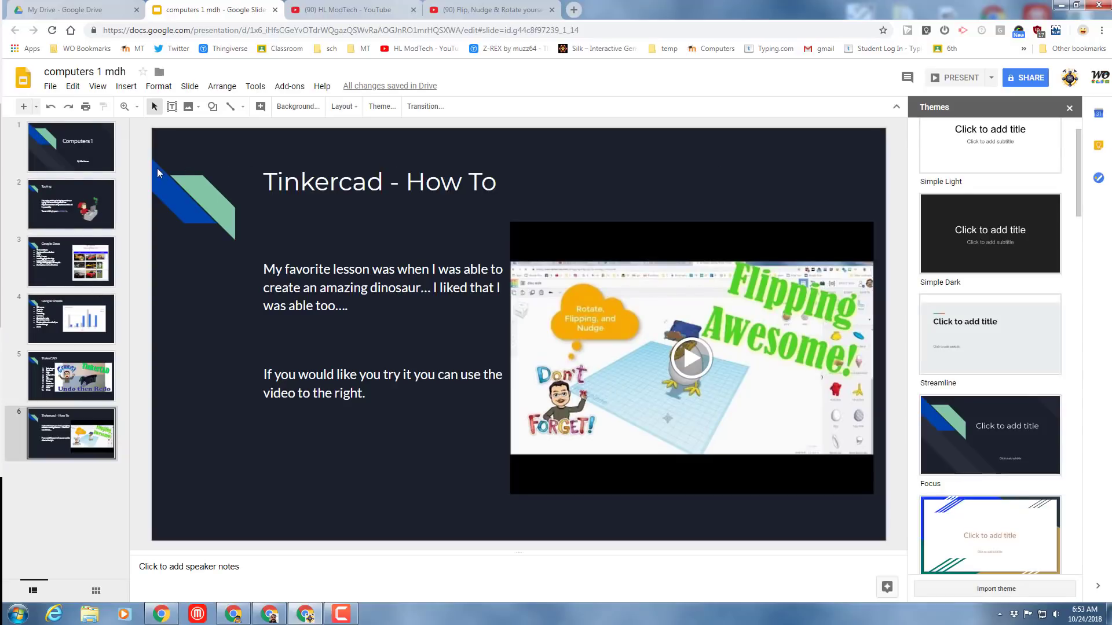
left_click(962, 334)
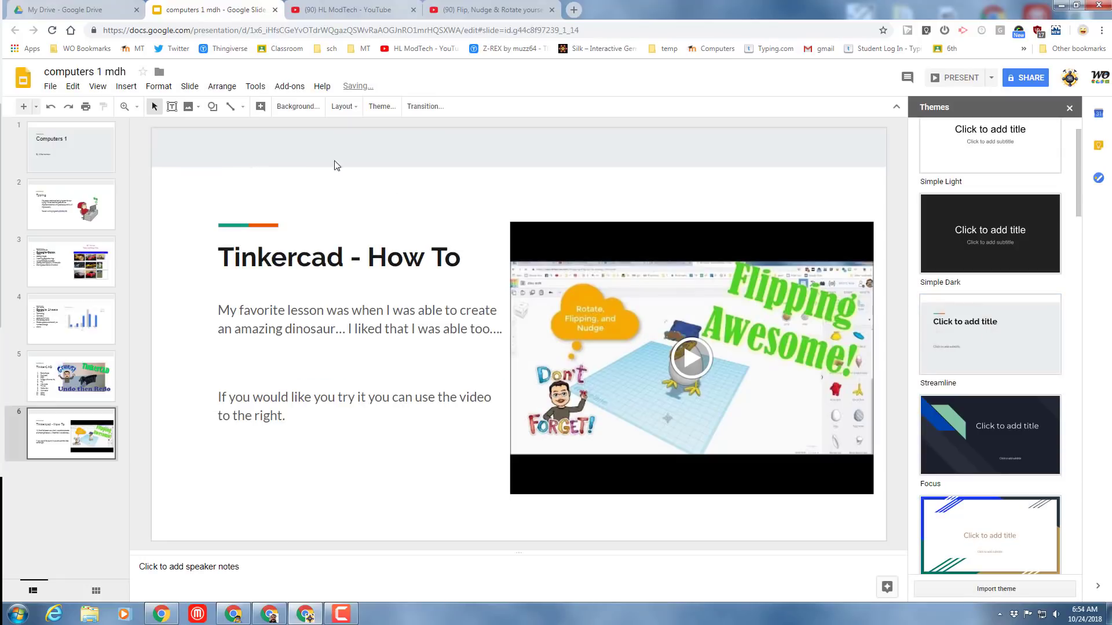
scroll(975, 267, "down", 3)
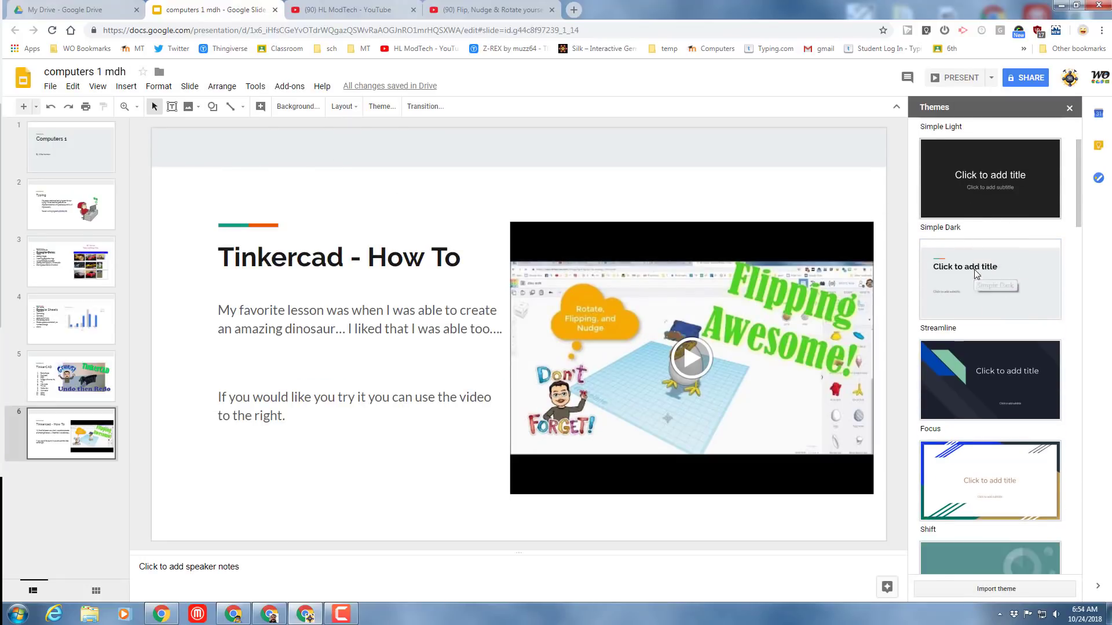
scroll(976, 268, "down", 3)
left_click(992, 289)
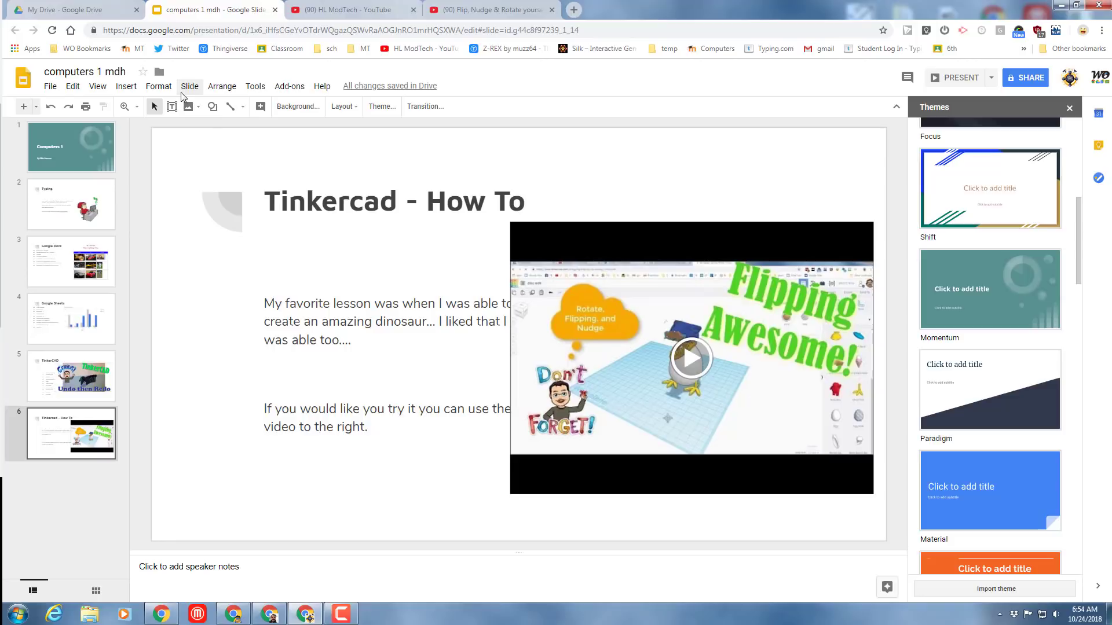
left_click(78, 155)
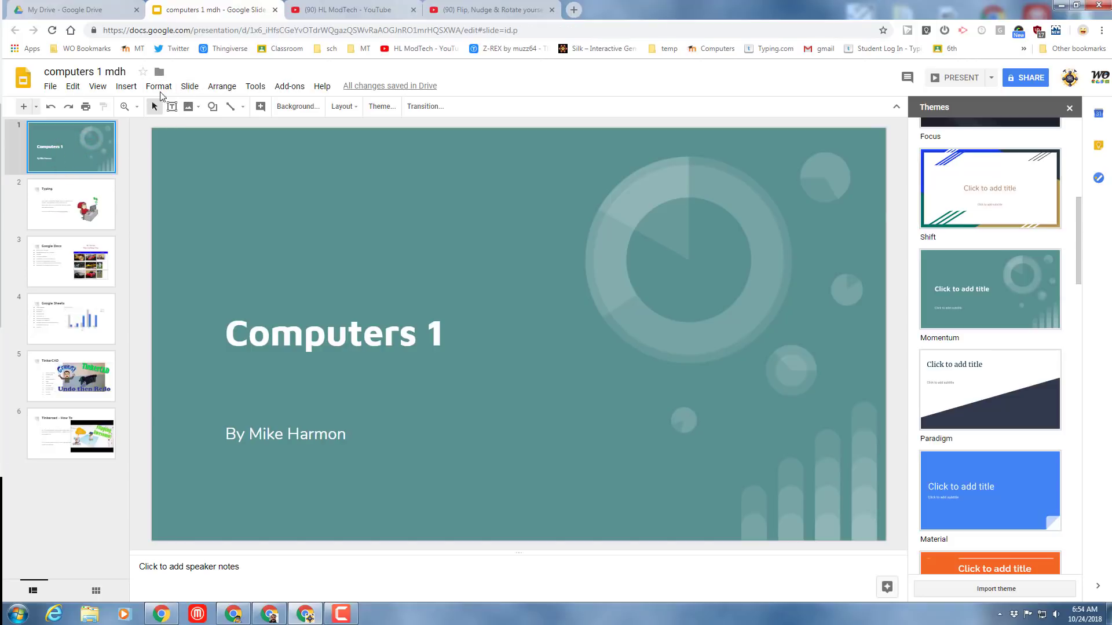
Apply a Dissolve transition at Medium speed to every slide
left_click(190, 86)
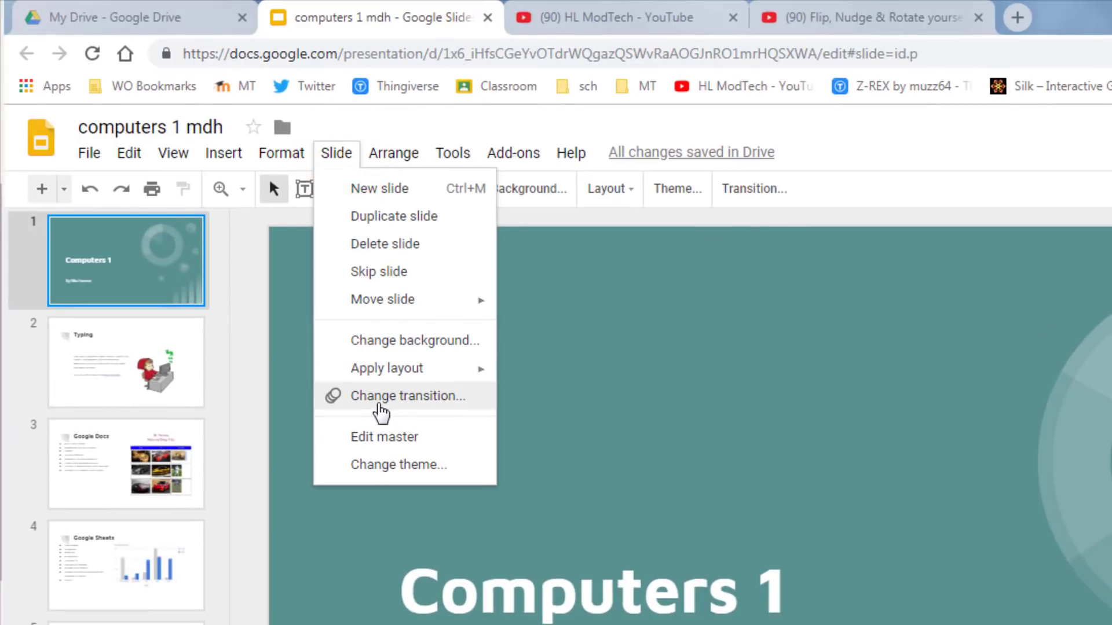
left_click(380, 401)
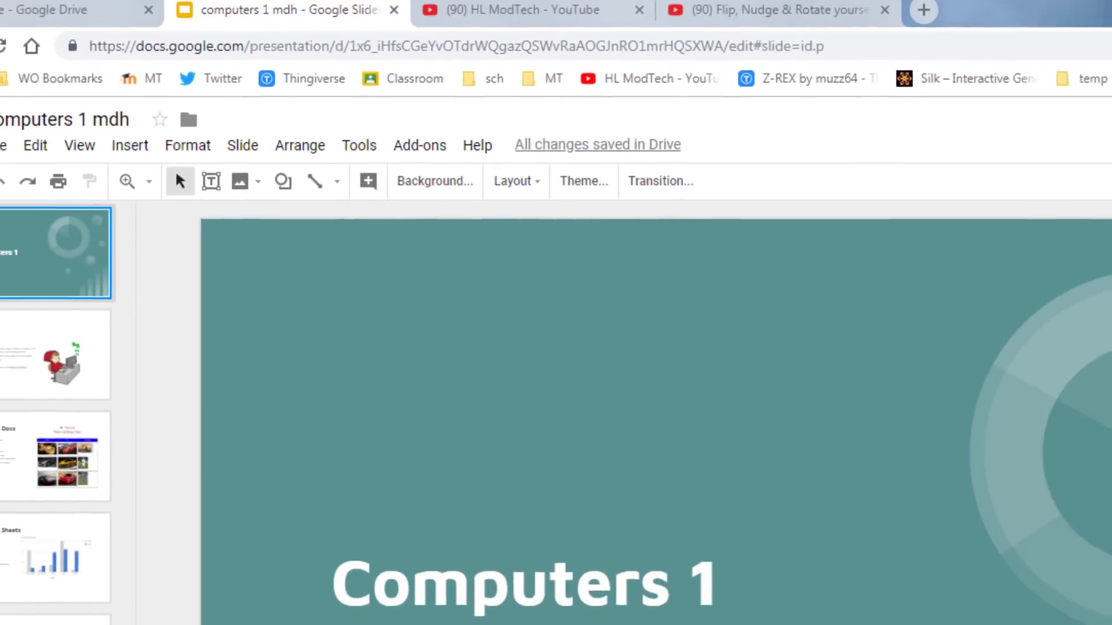
left_click(754, 189)
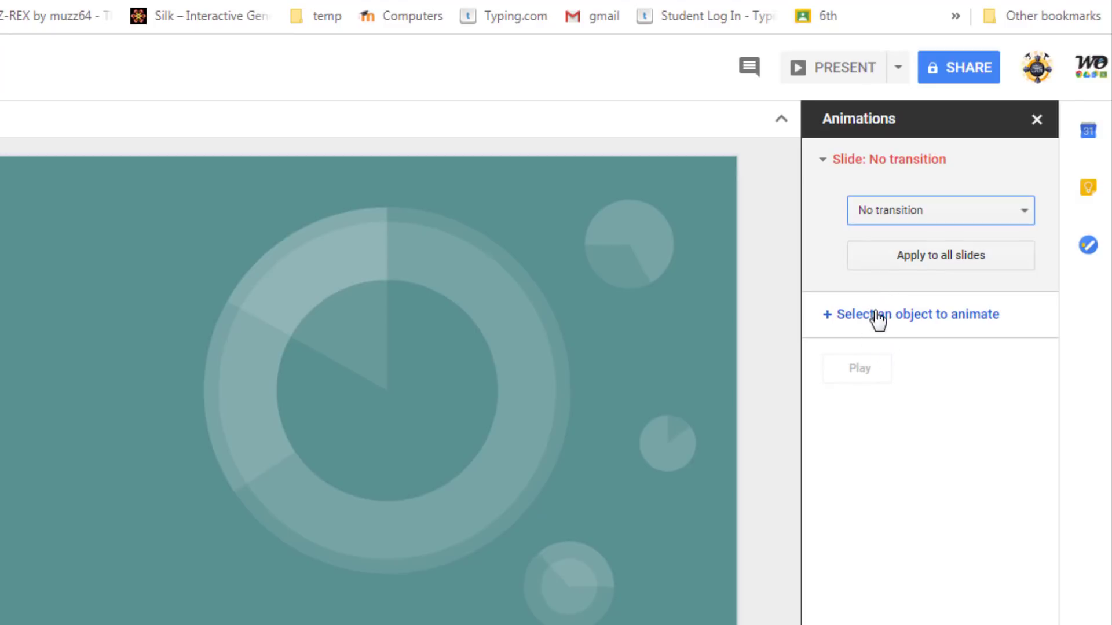
left_click(925, 213)
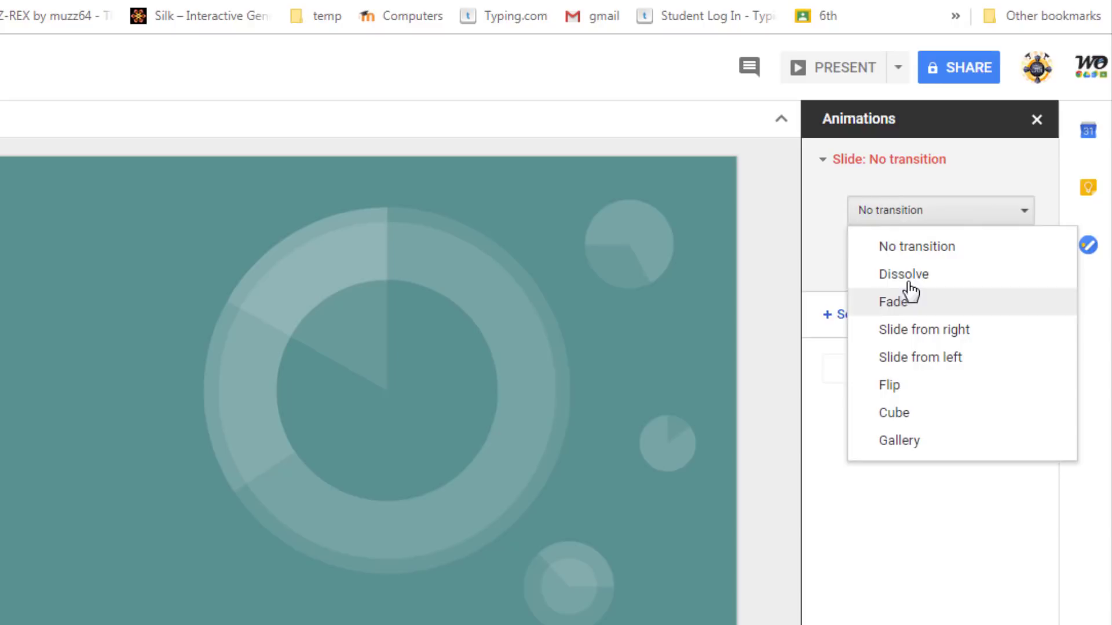
left_click(904, 277)
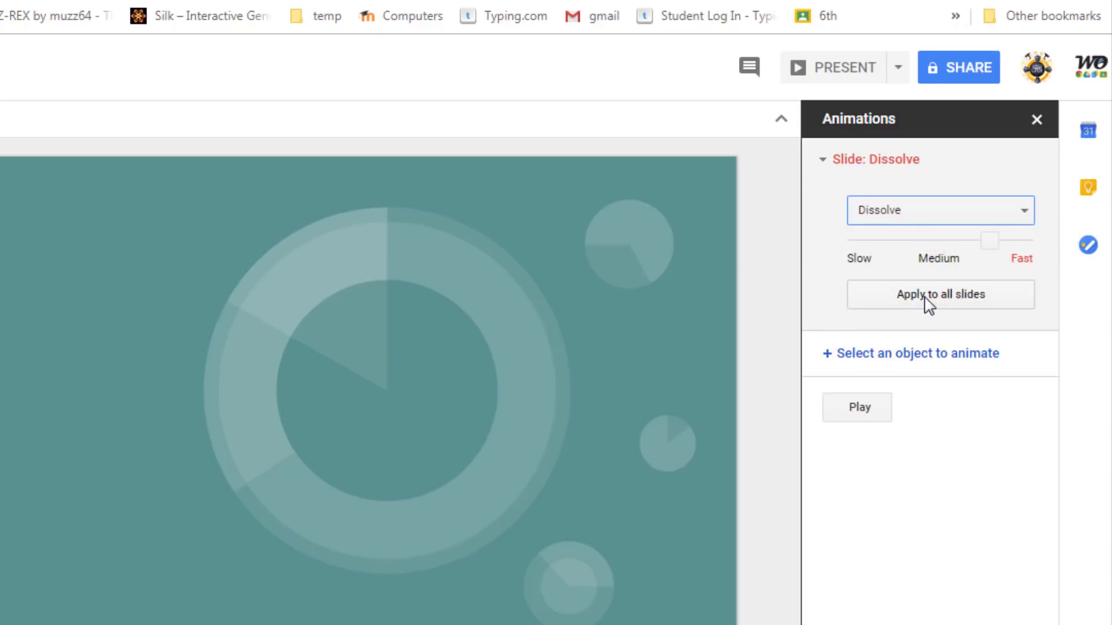
left_click(941, 259)
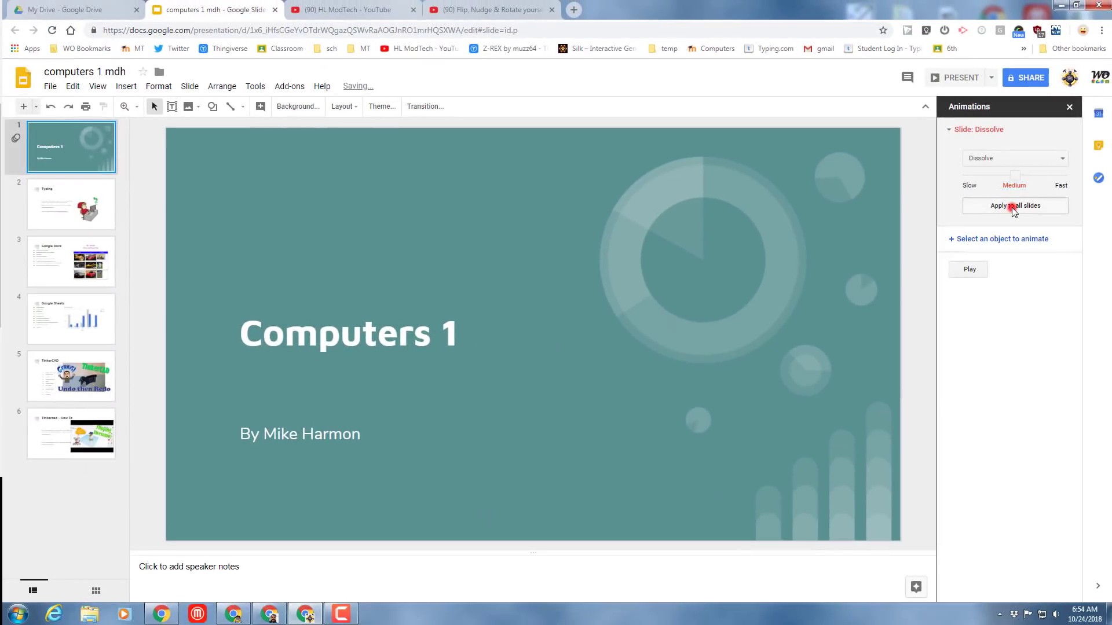
left_click(939, 296)
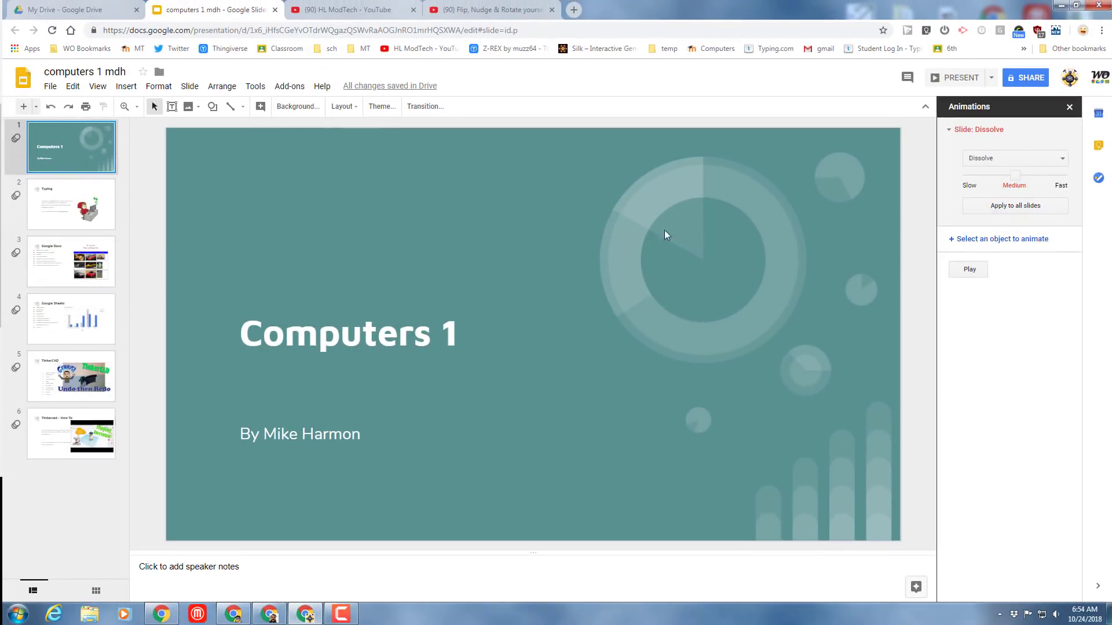
Present full screen and advance through the slides to slide 6, Tinkercad - How To
left_click(957, 78)
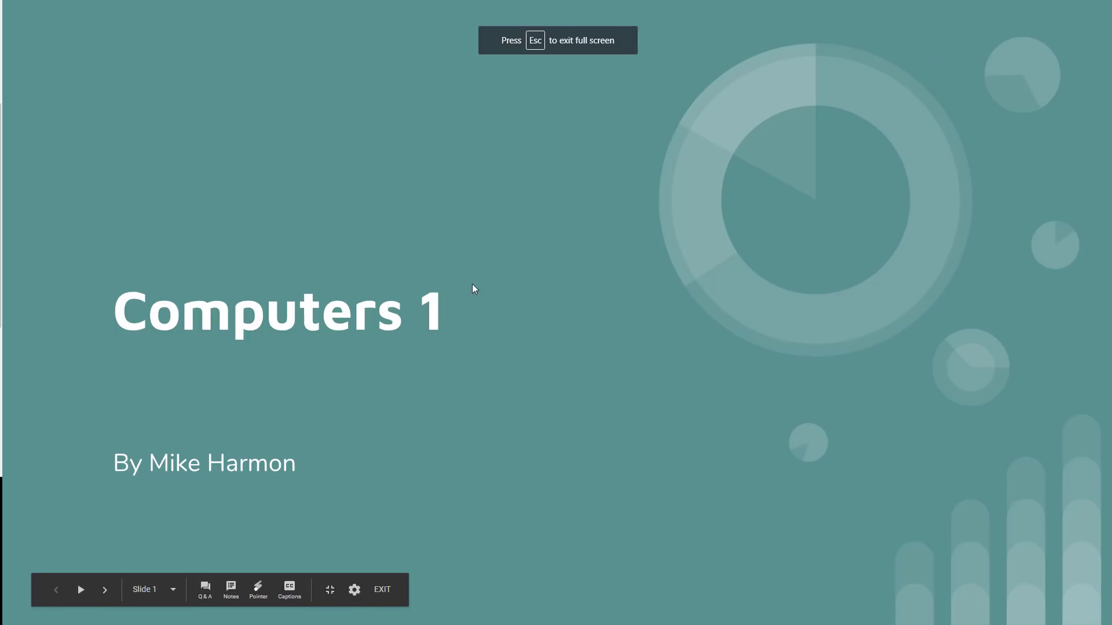
left_click(492, 270)
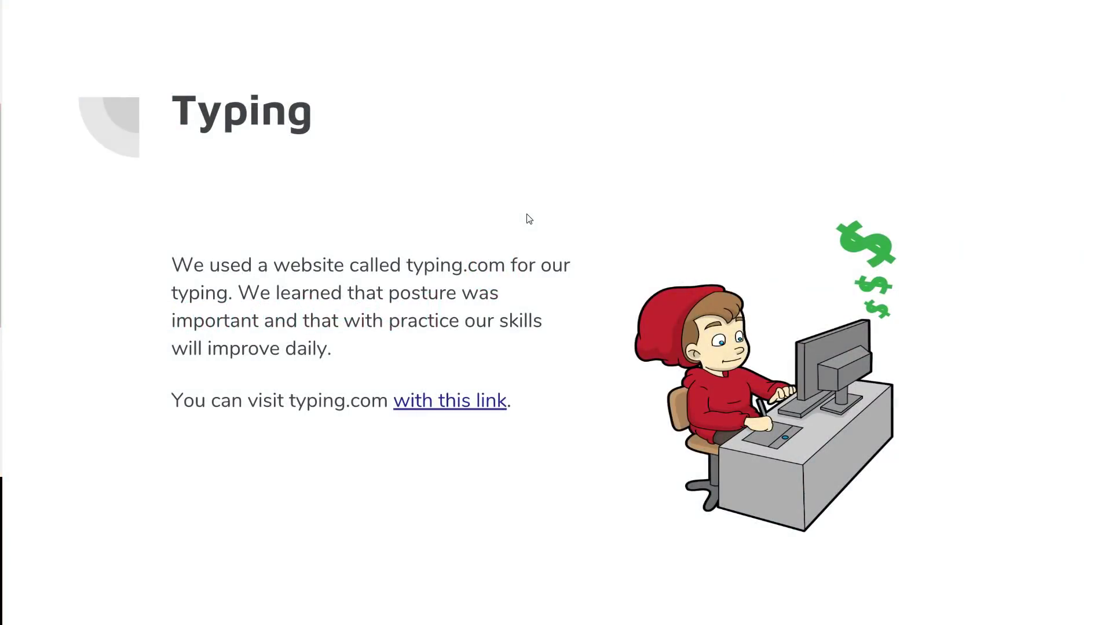
left_click(526, 215)
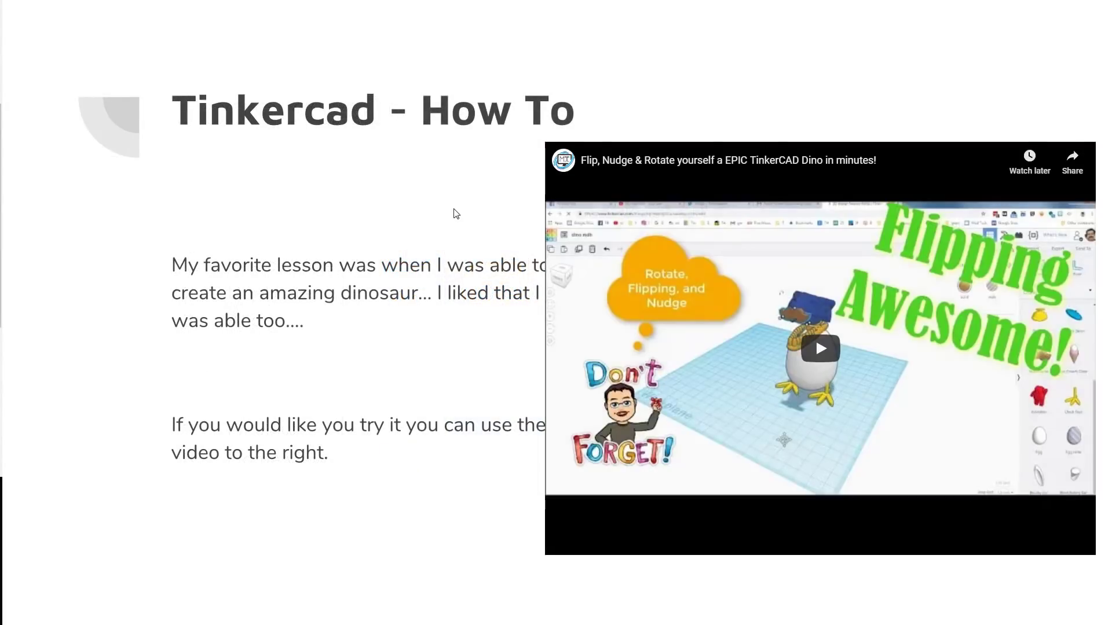
left_click(385, 248)
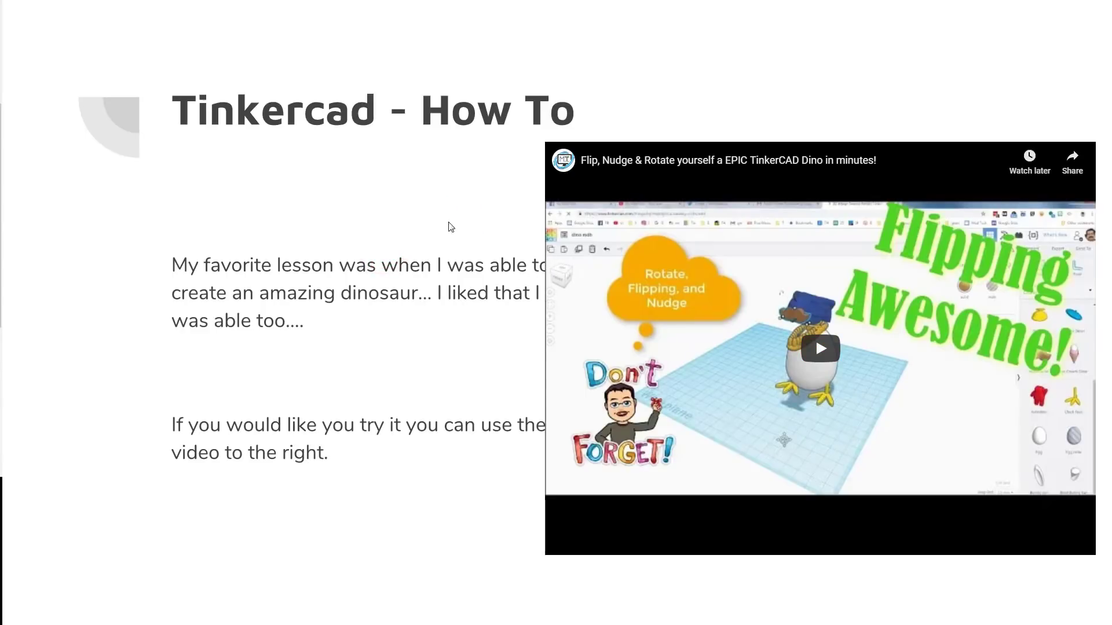
left_click(477, 216)
Exit the presentation and narrow slide 6's body text box so it clears the video
key("Escape")
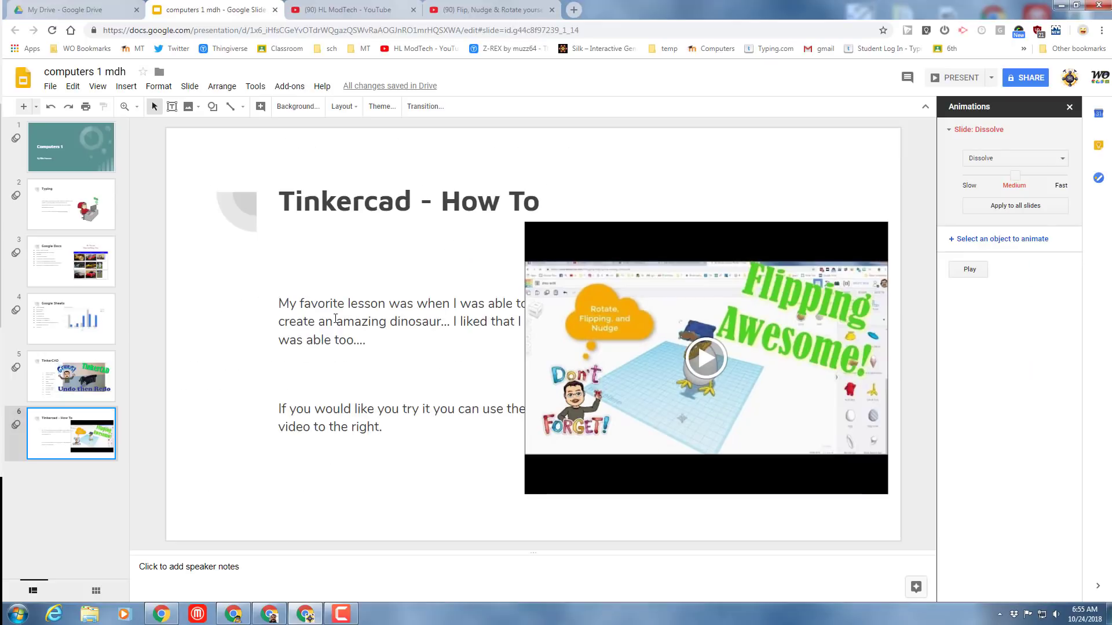
left_click(383, 323)
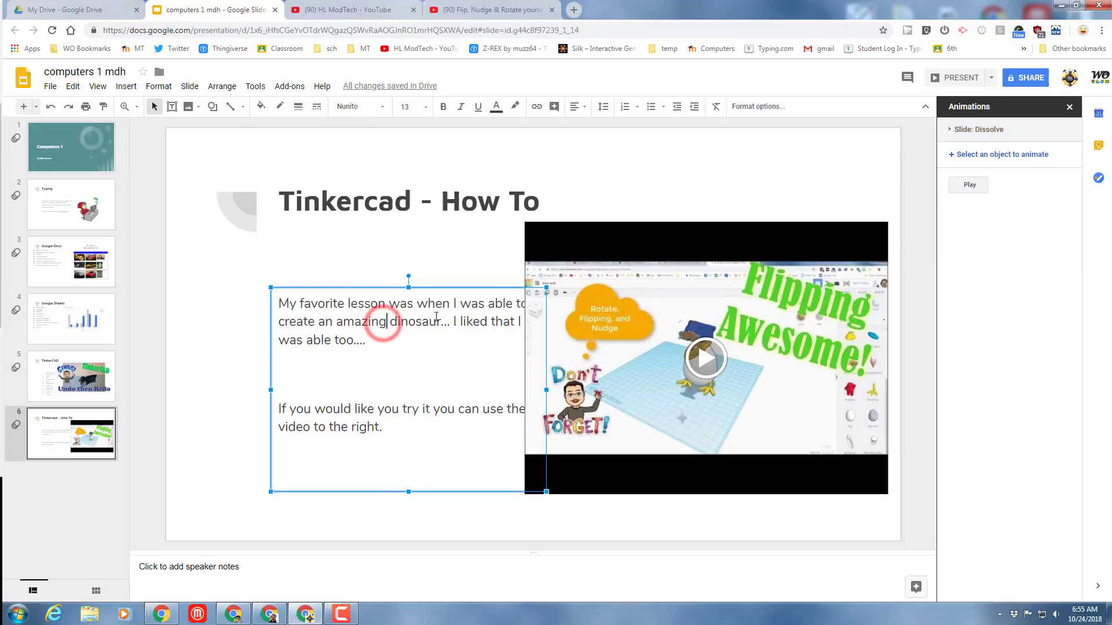
left_click_drag(546, 392, 474, 389)
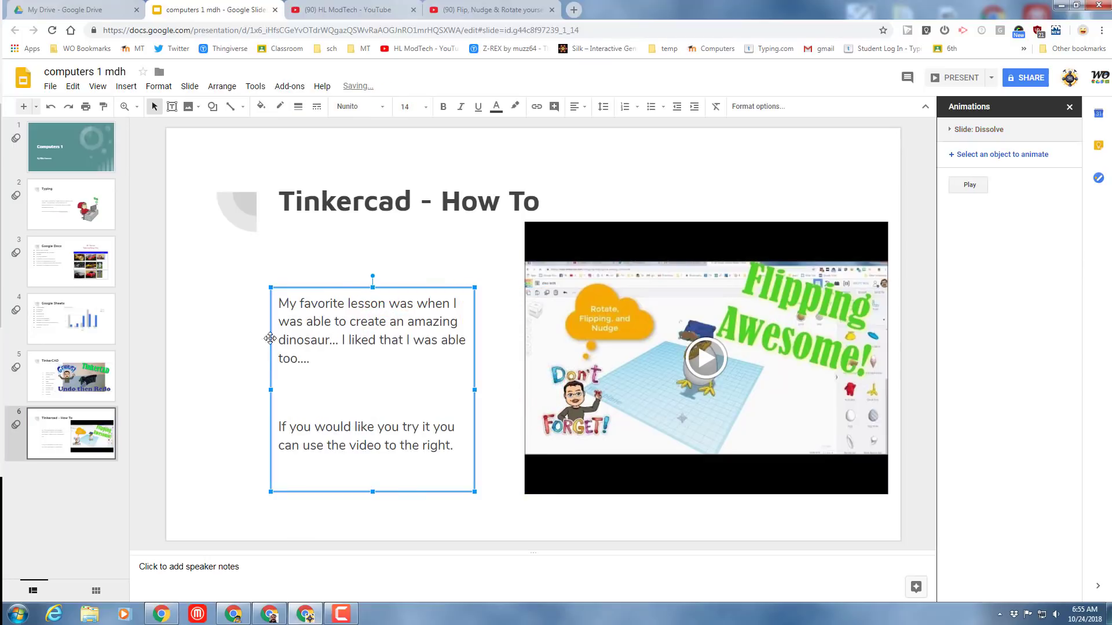
On the TinkerCAD slide, narrow the Undo then Redo picture and reposition the numbered list beside it
left_click(71, 377)
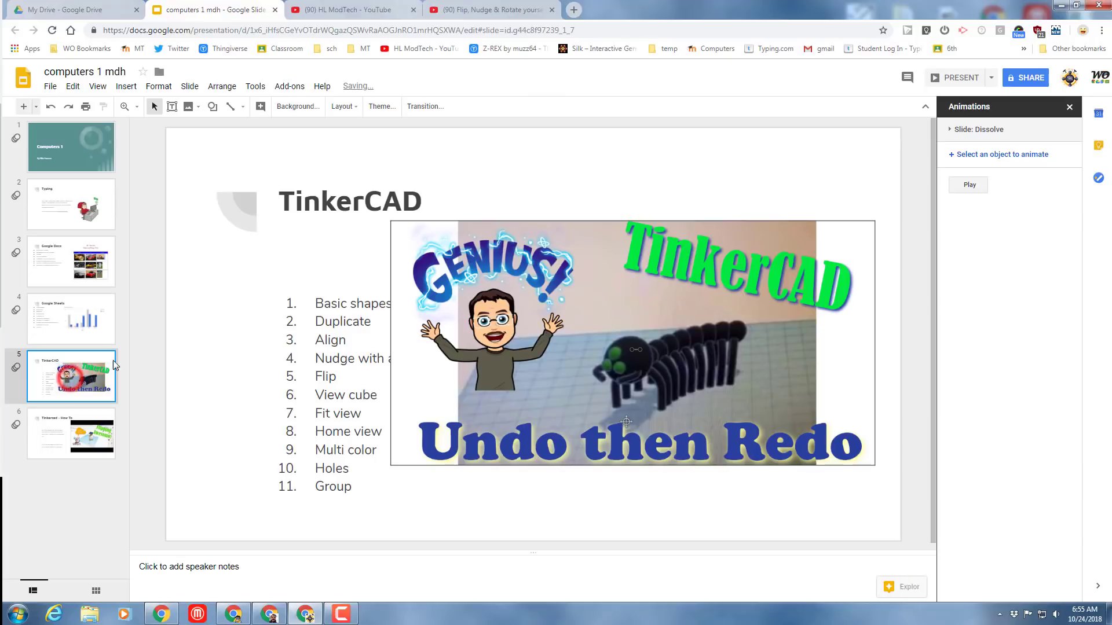
left_click(350, 327)
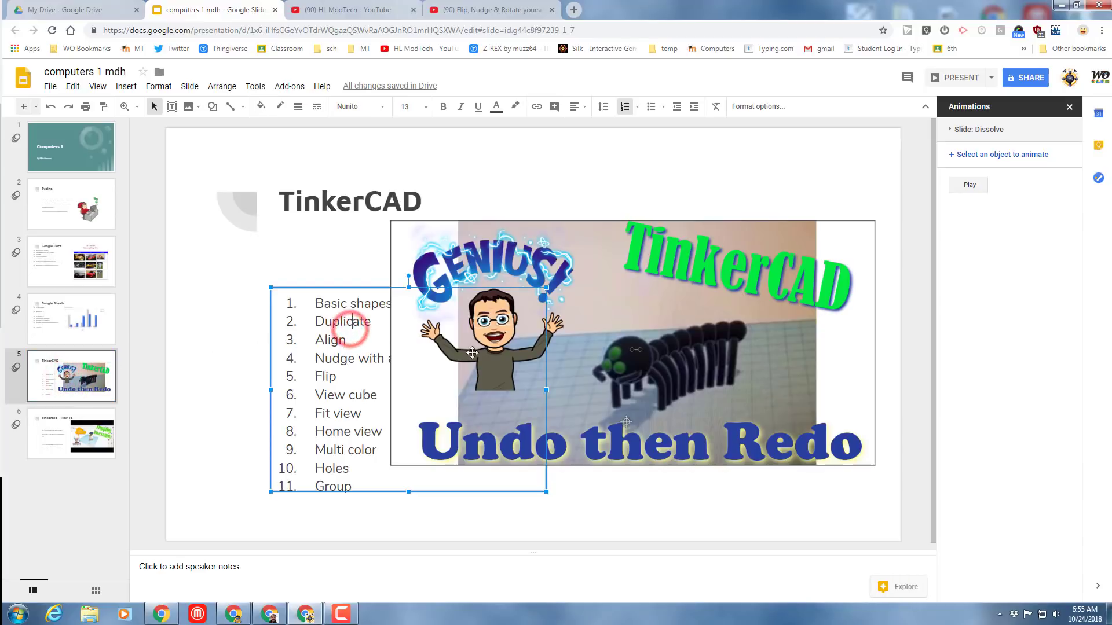
left_click(603, 366)
left_click_drag(391, 345, 501, 345)
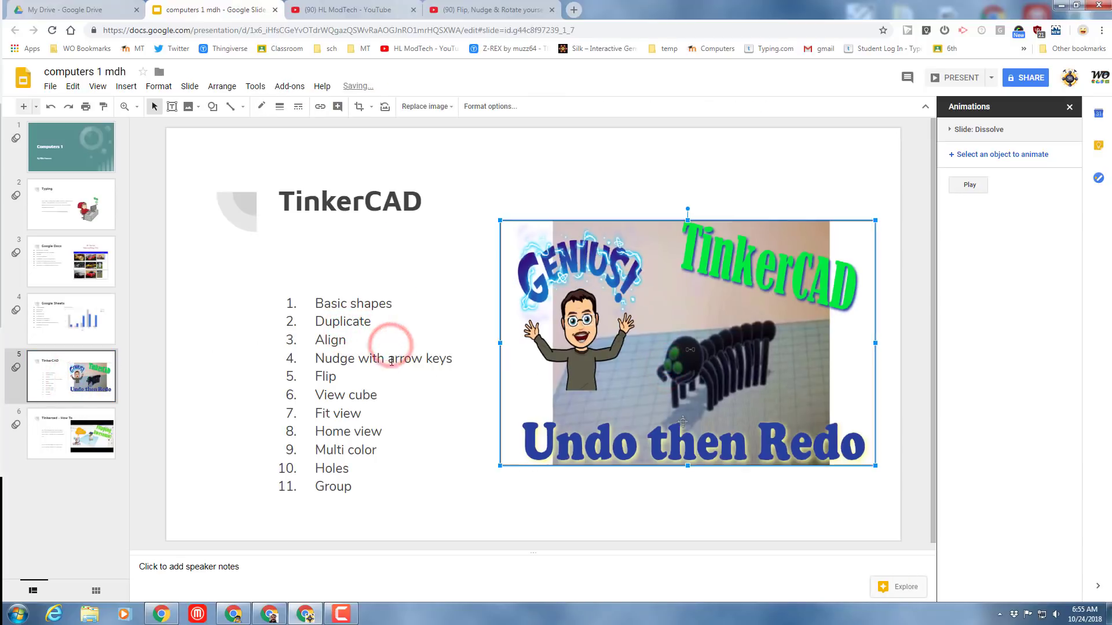
left_click(354, 362)
left_click_drag(329, 377, 316, 340)
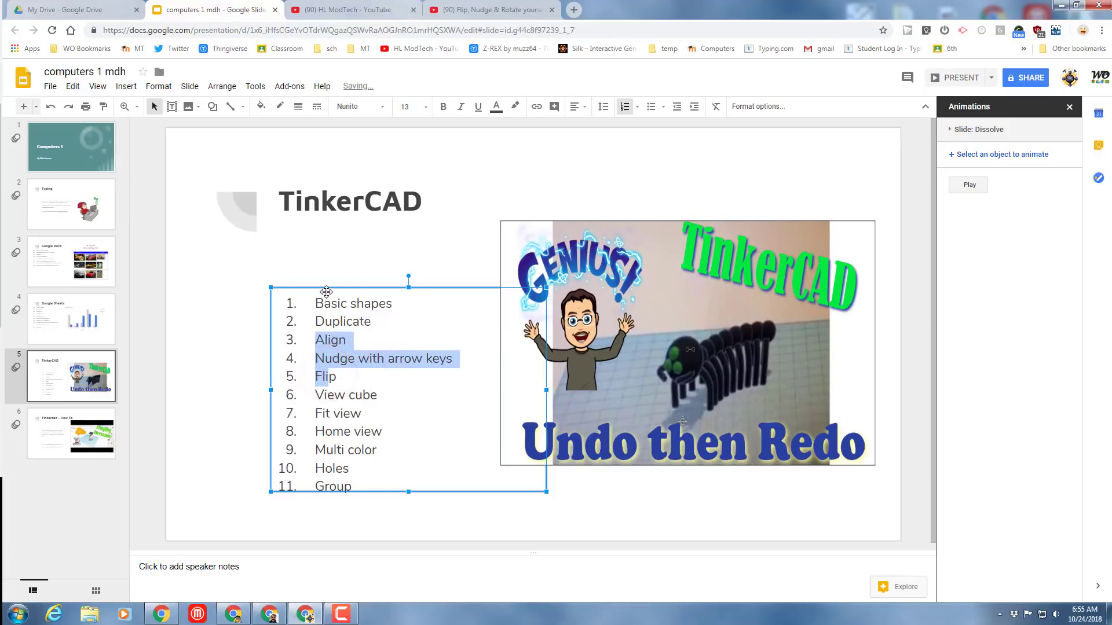
left_click_drag(327, 291, 281, 256)
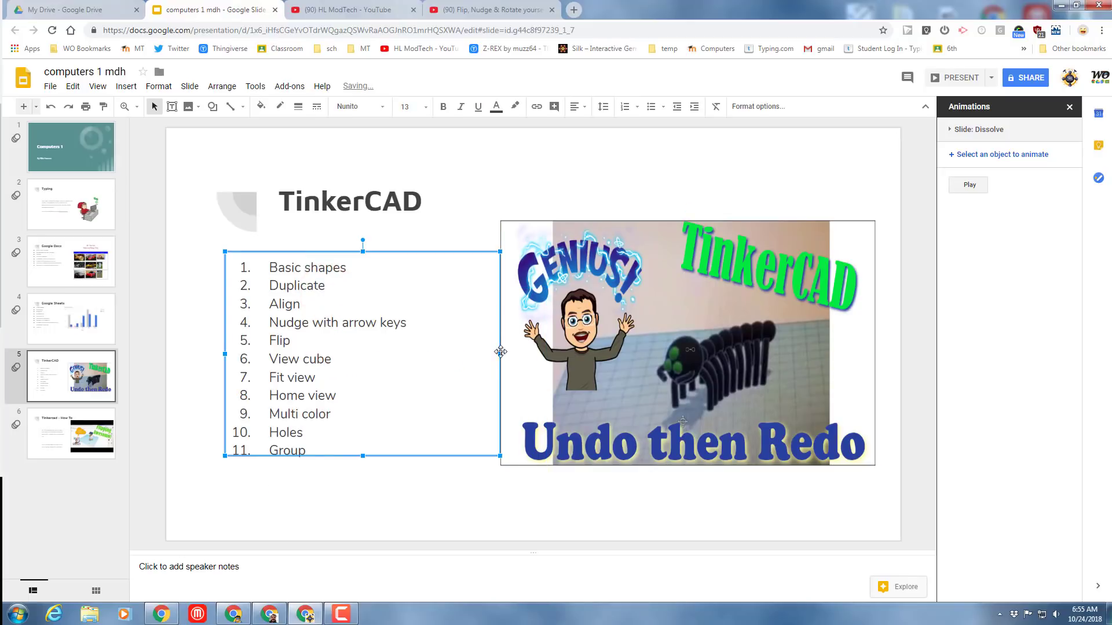
left_click_drag(498, 354, 403, 353)
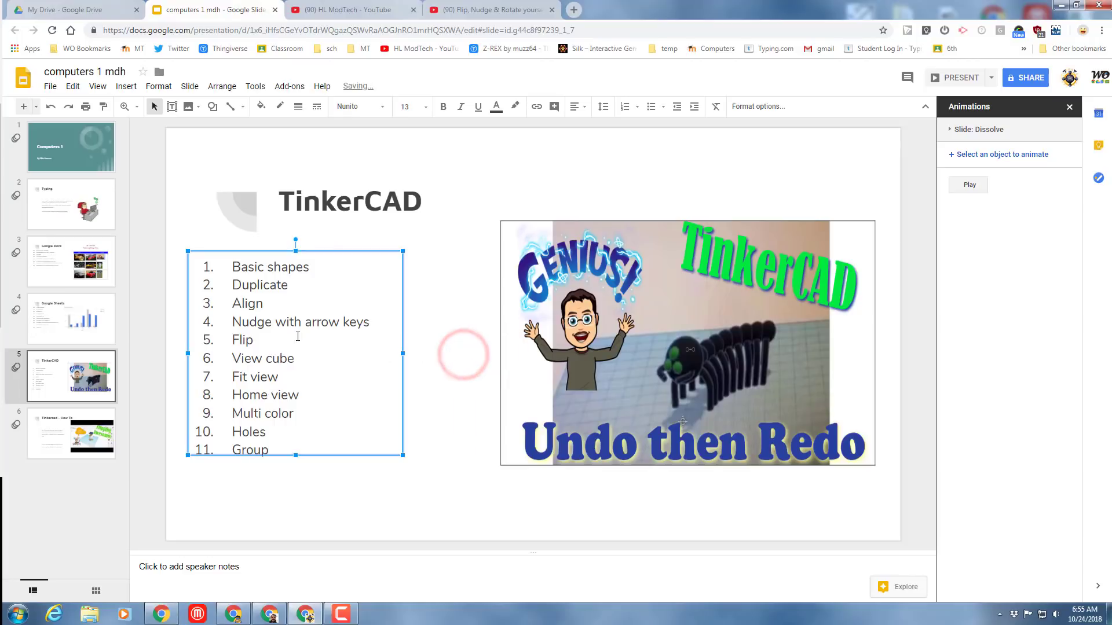
double_click(296, 336)
left_click_drag(312, 250, 363, 254)
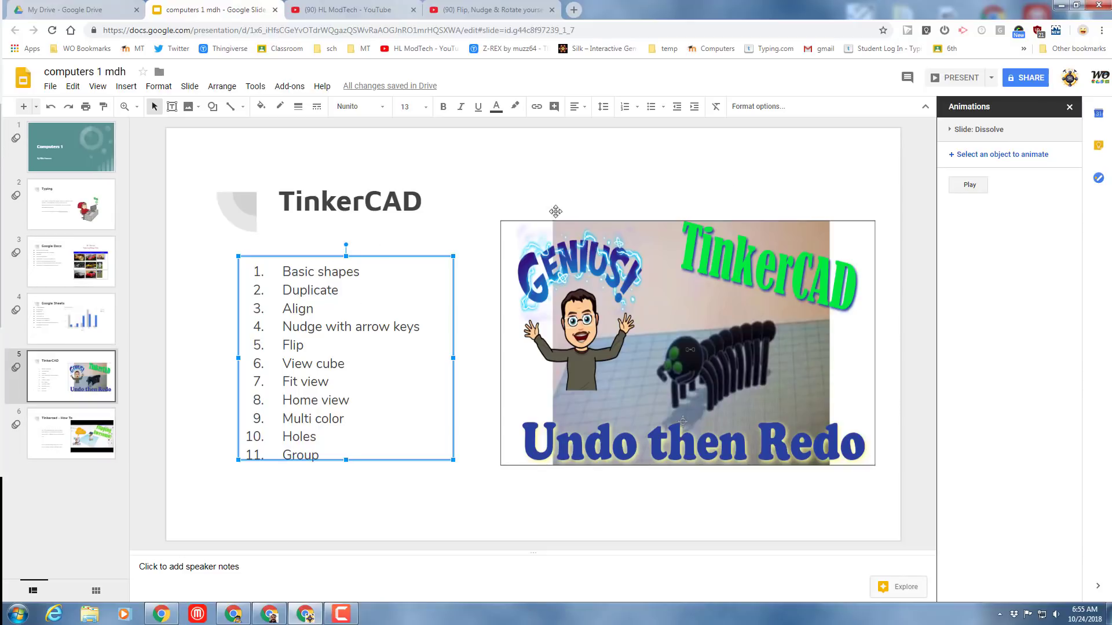
Close the Animations panel
left_click(1065, 109)
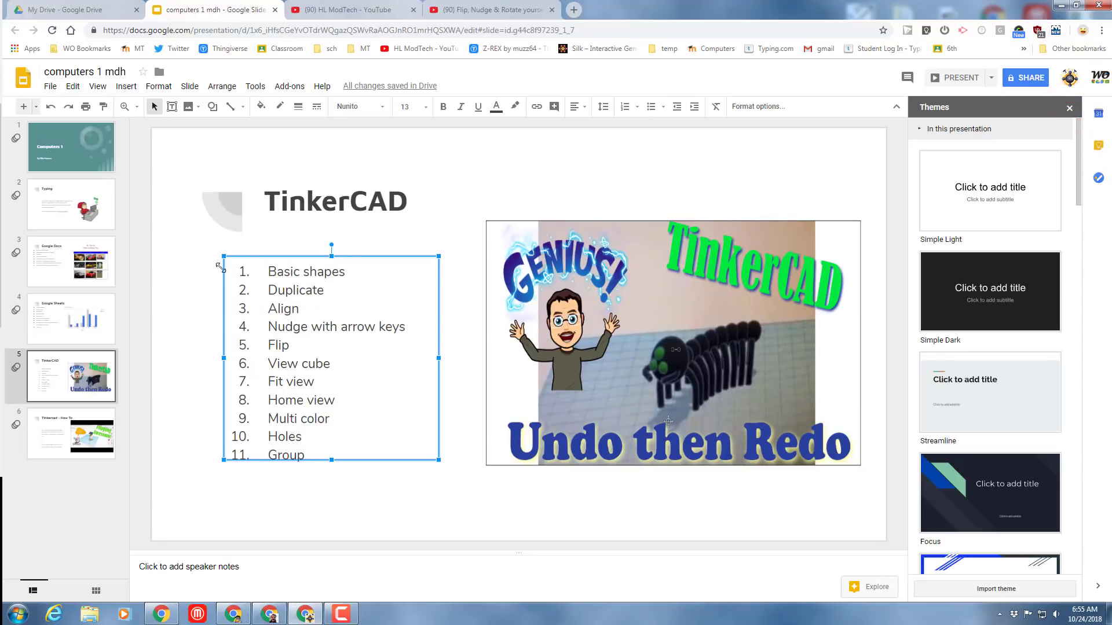